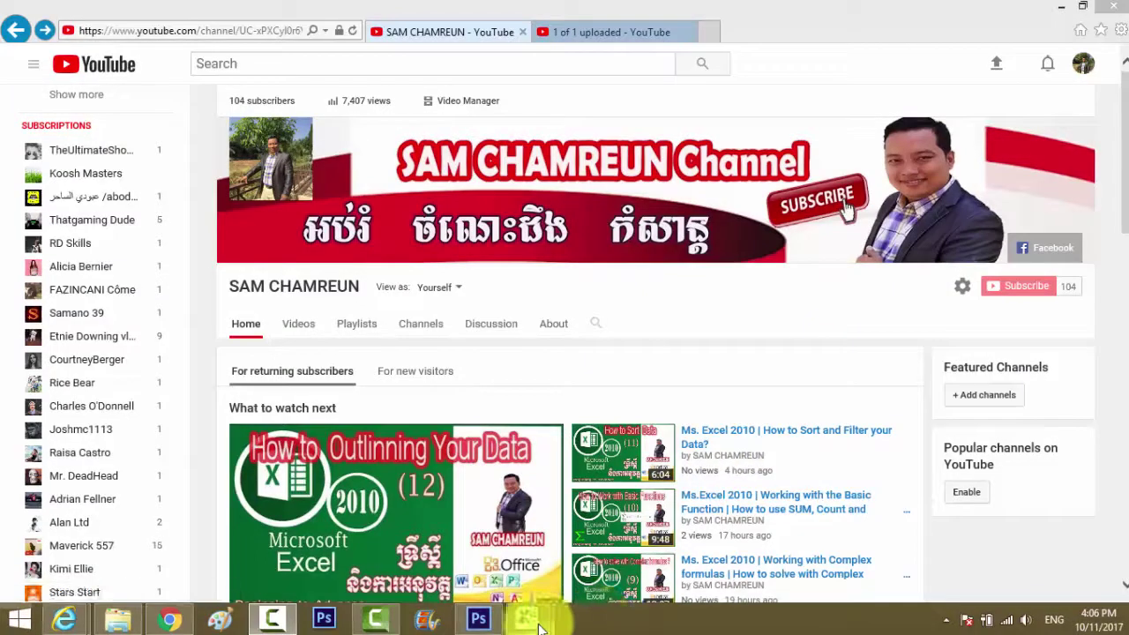
Step: Bring the New-Invoice workbook forward and scroll to the copied item list at row 23
mouse_move(539, 626)
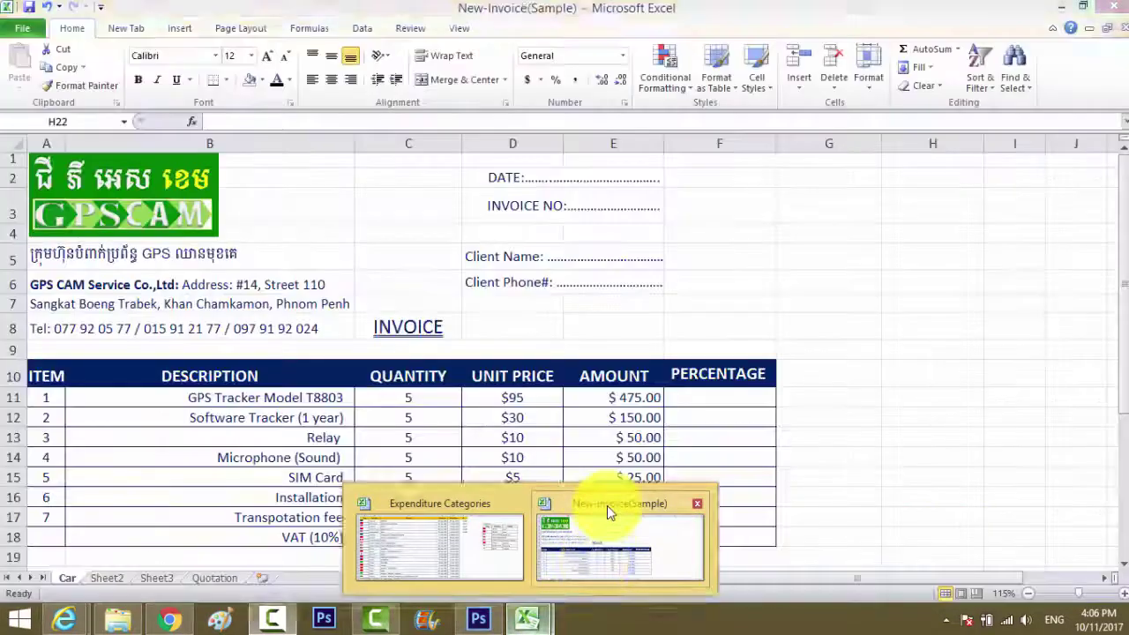
click(607, 505)
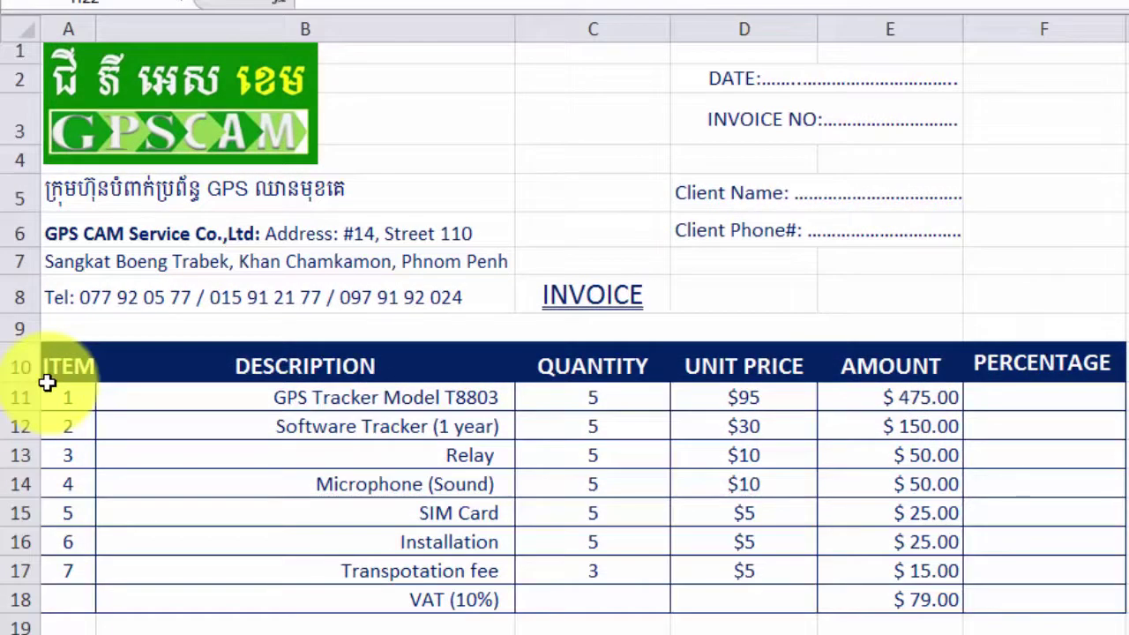
scroll(47, 382, down, 1)
scroll(47, 381, down, 4)
scroll(47, 382, down, 1)
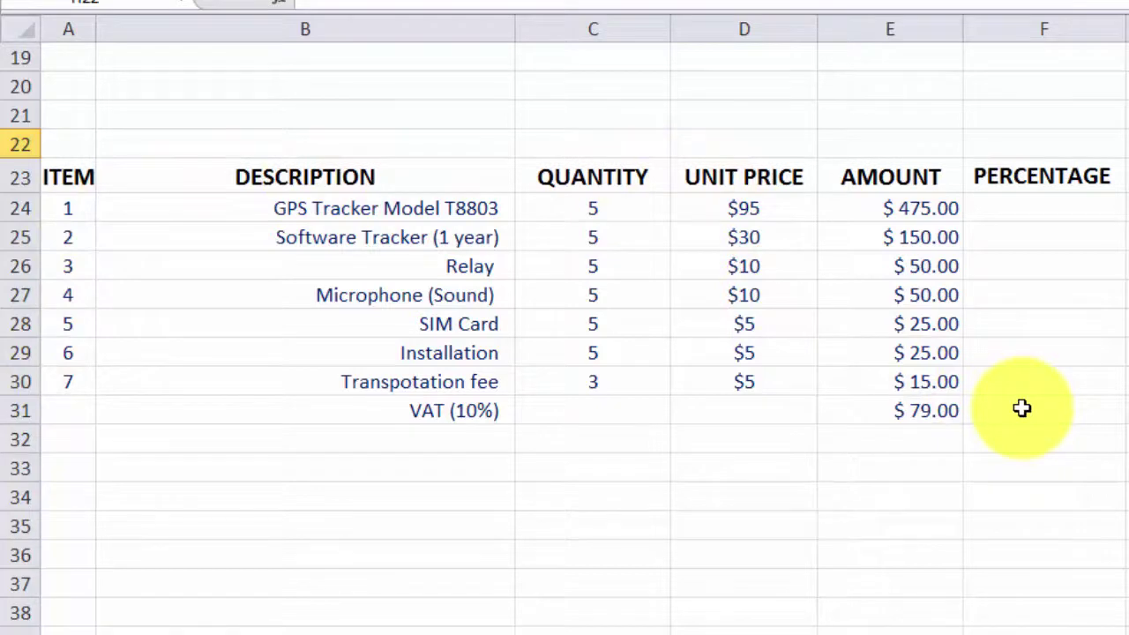
Step: Clear the PERCENTAGE heading in F23, glance at table and cell styles, and select A23:E31
click(1061, 185)
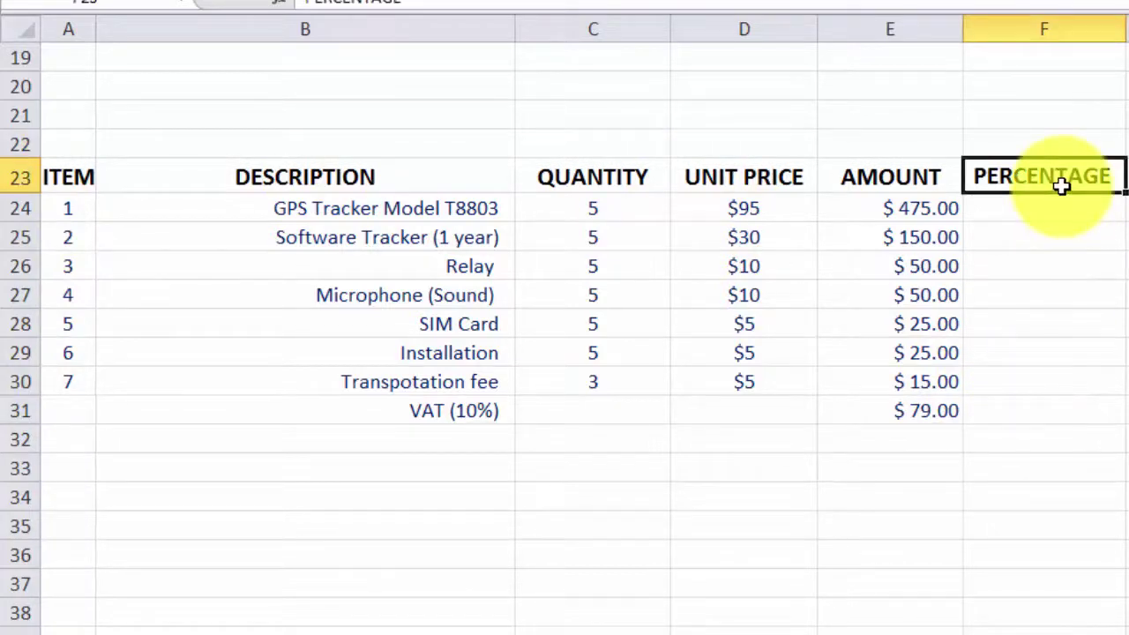
key(Delete)
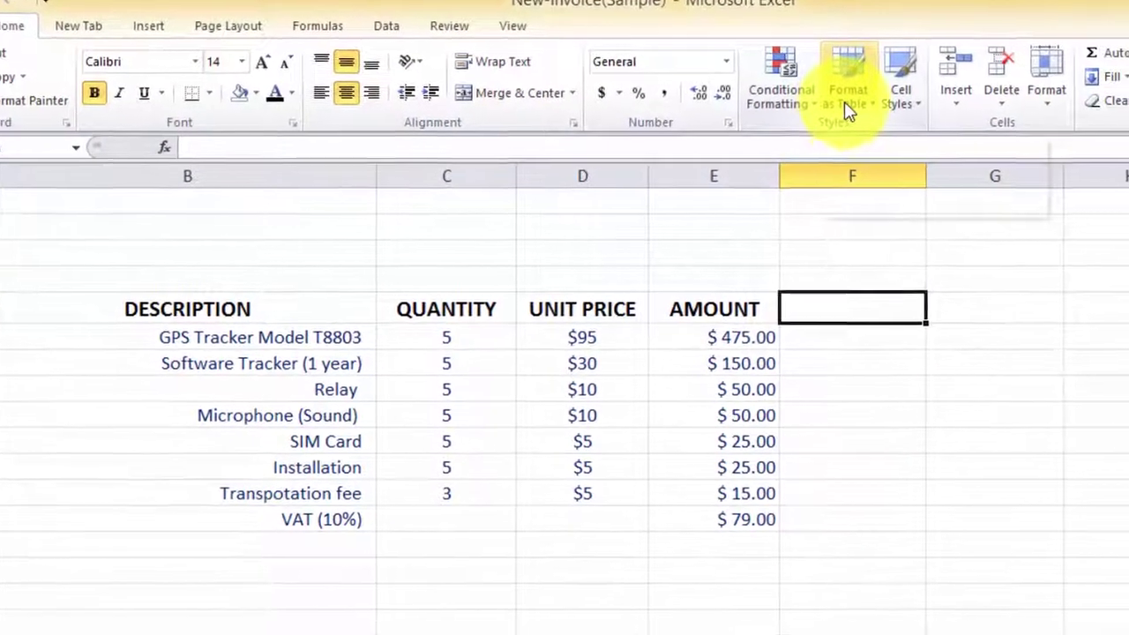
click(794, 97)
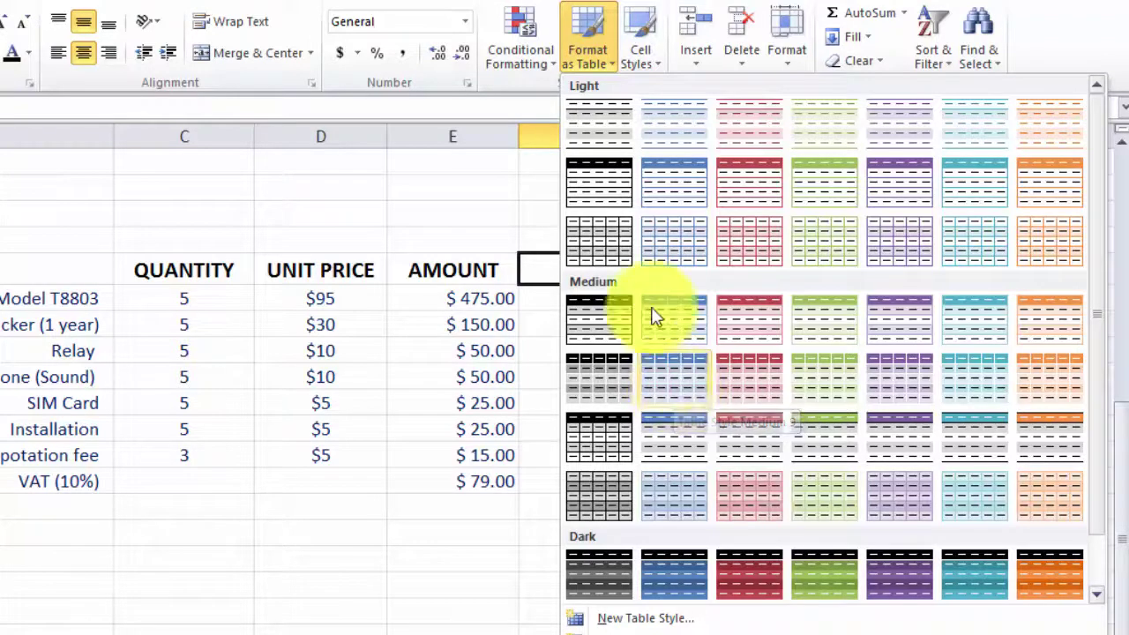
click(647, 71)
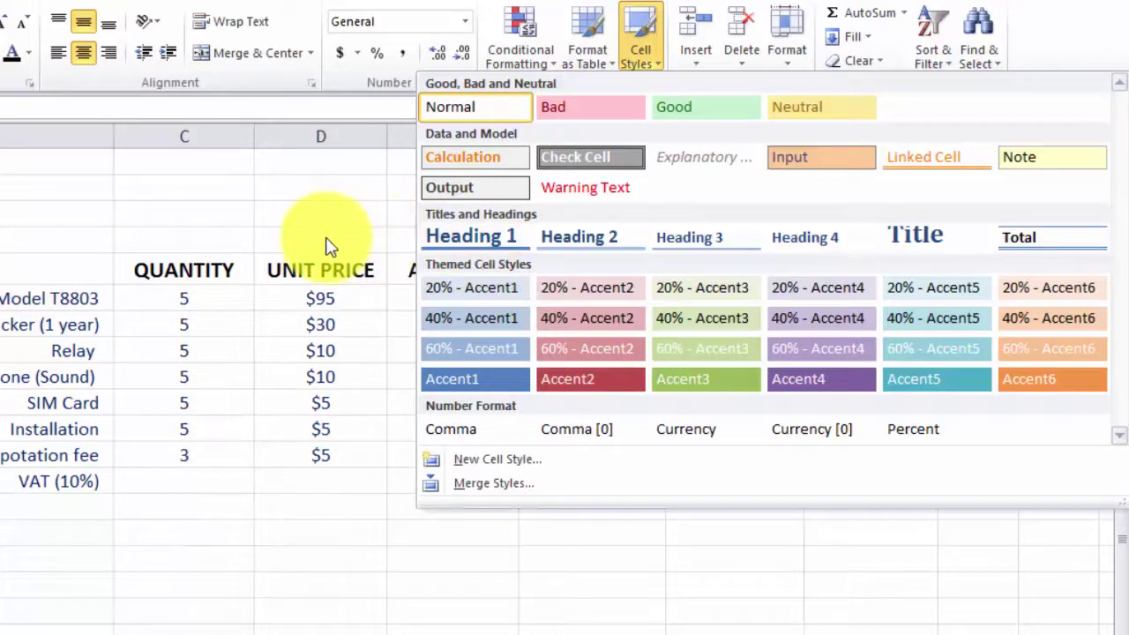
key(Escape)
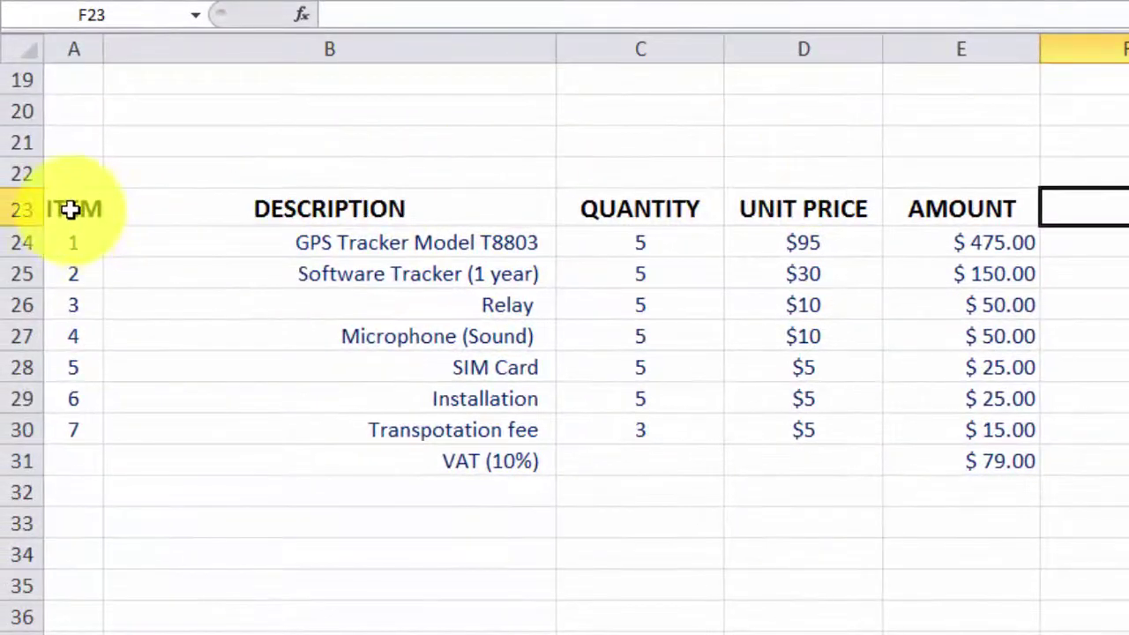
mouse_move(70, 208)
mouse_down()
mouse_move(63, 411)
mouse_move(783, 462)
mouse_move(986, 458)
mouse_up()
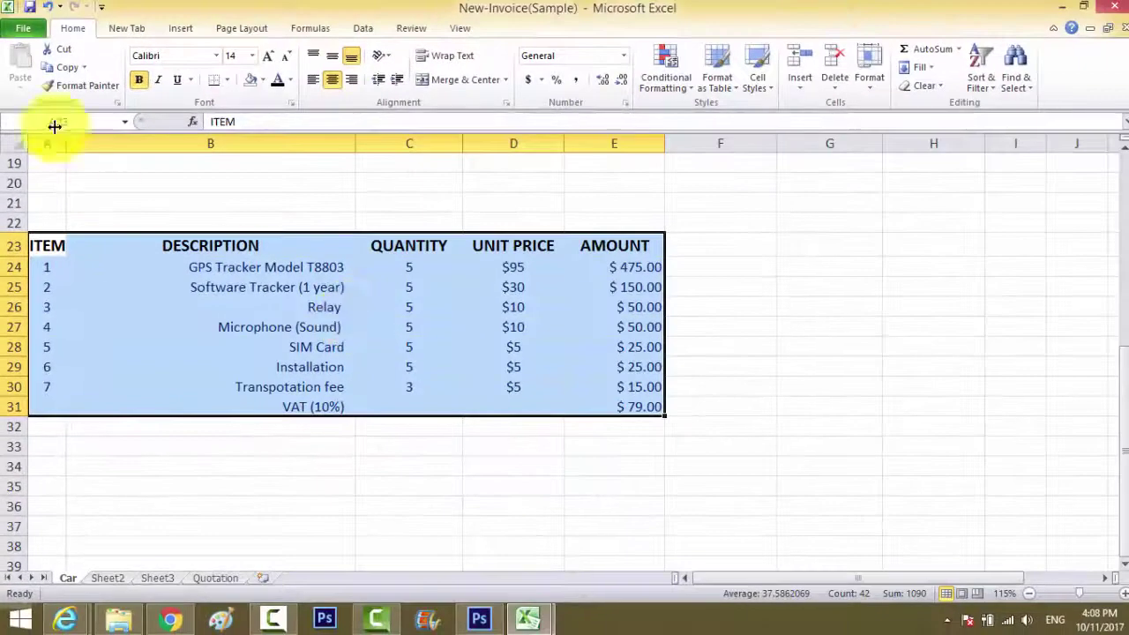
Step: Format A23:E31 as a table in a medium orange style with headers
click(724, 86)
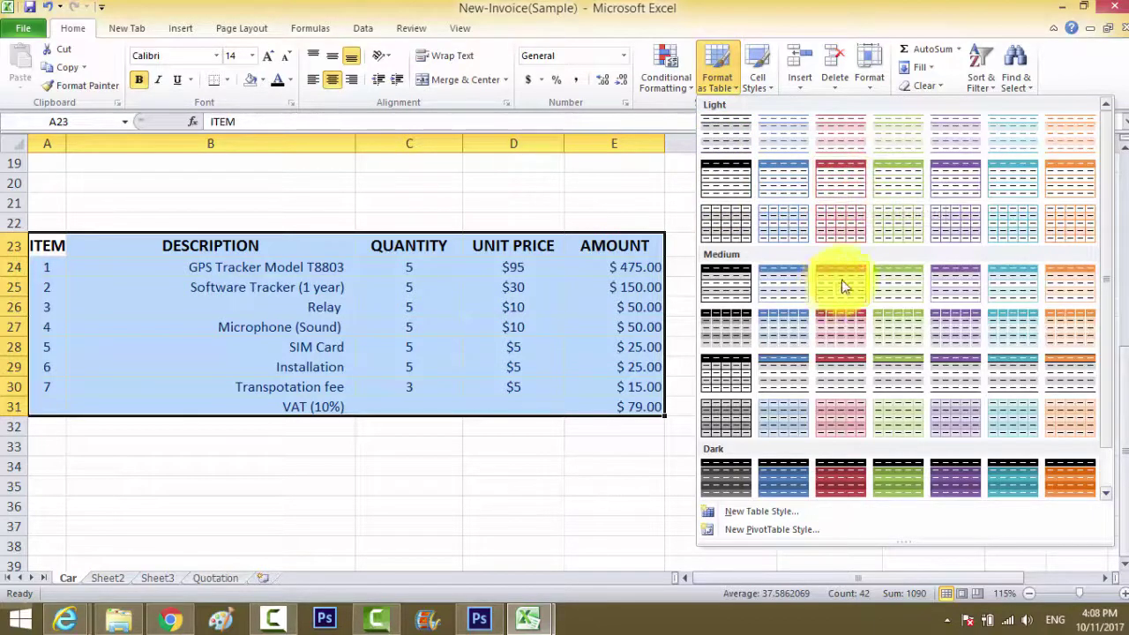
click(1065, 328)
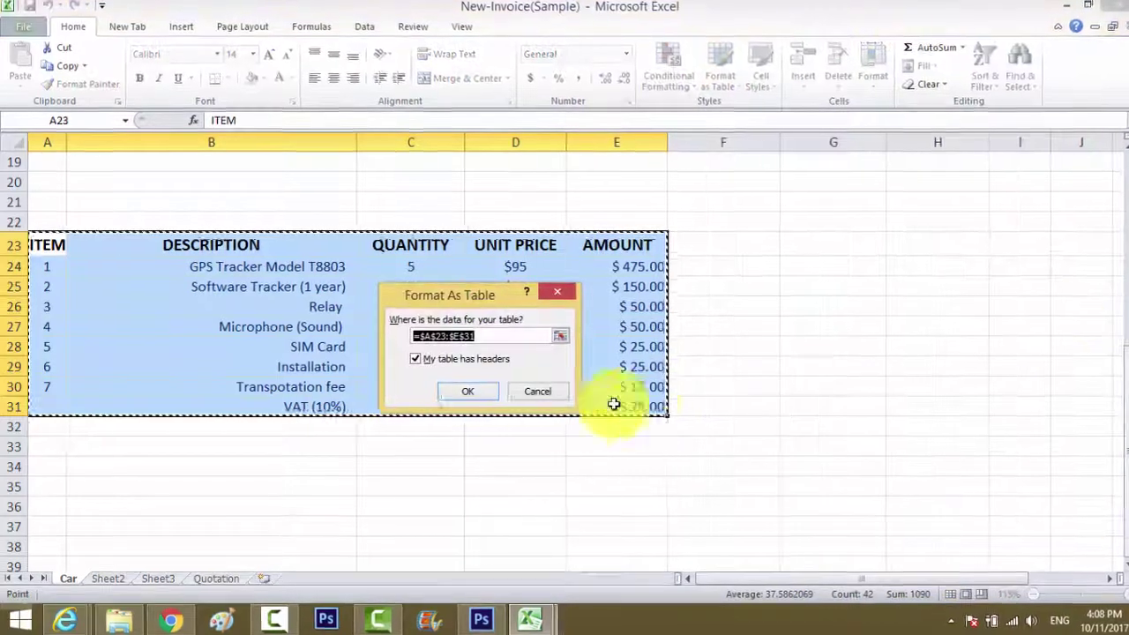
mouse_move(494, 291)
mouse_down()
mouse_move(643, 298)
mouse_move(666, 438)
mouse_up()
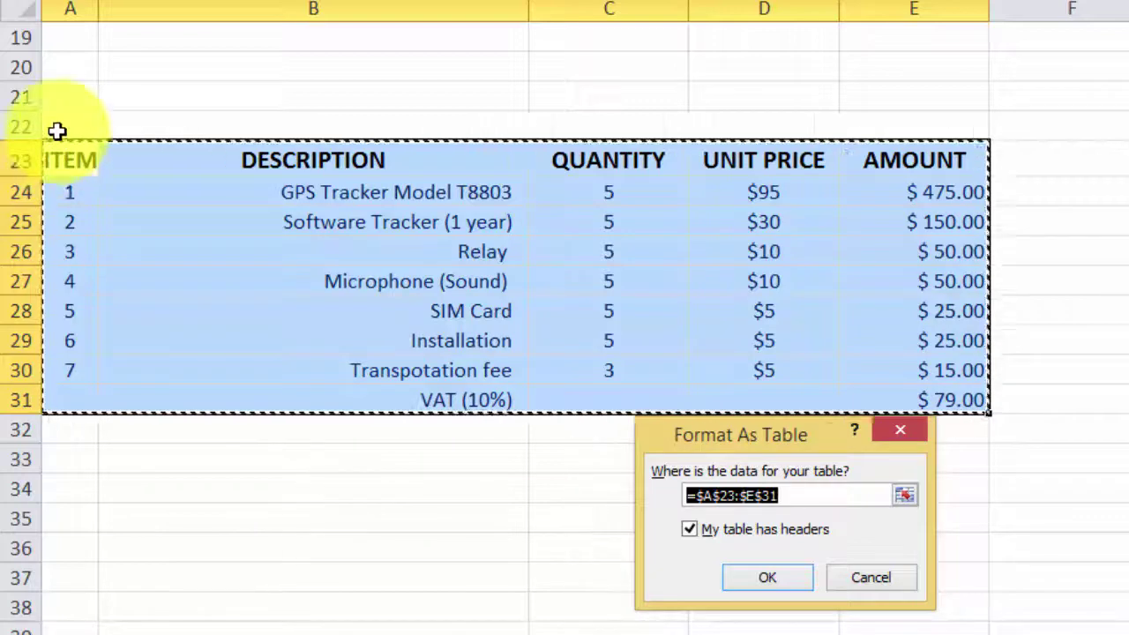
click(774, 579)
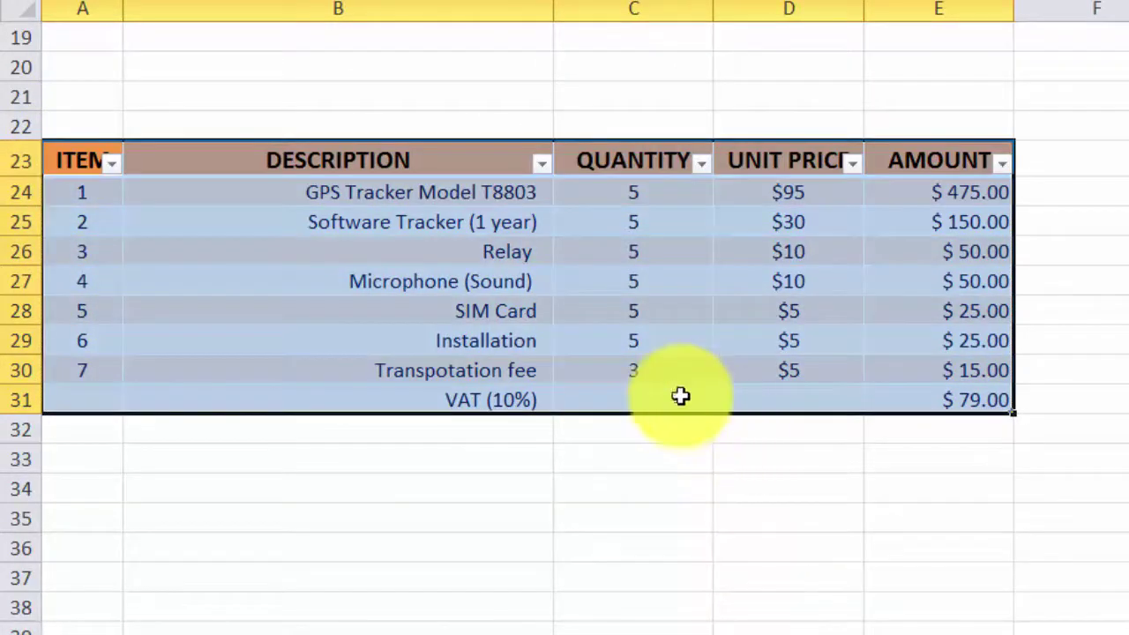
Step: Apply Table Style Light 14 and extend the table two rows down to row 33
click(790, 393)
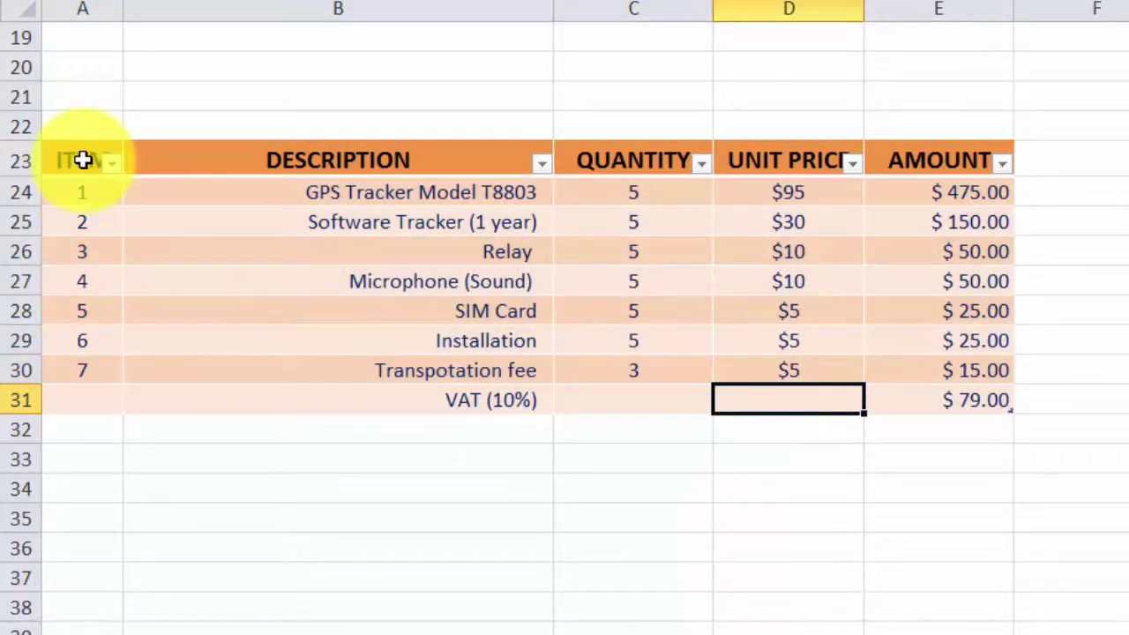
click(82, 159)
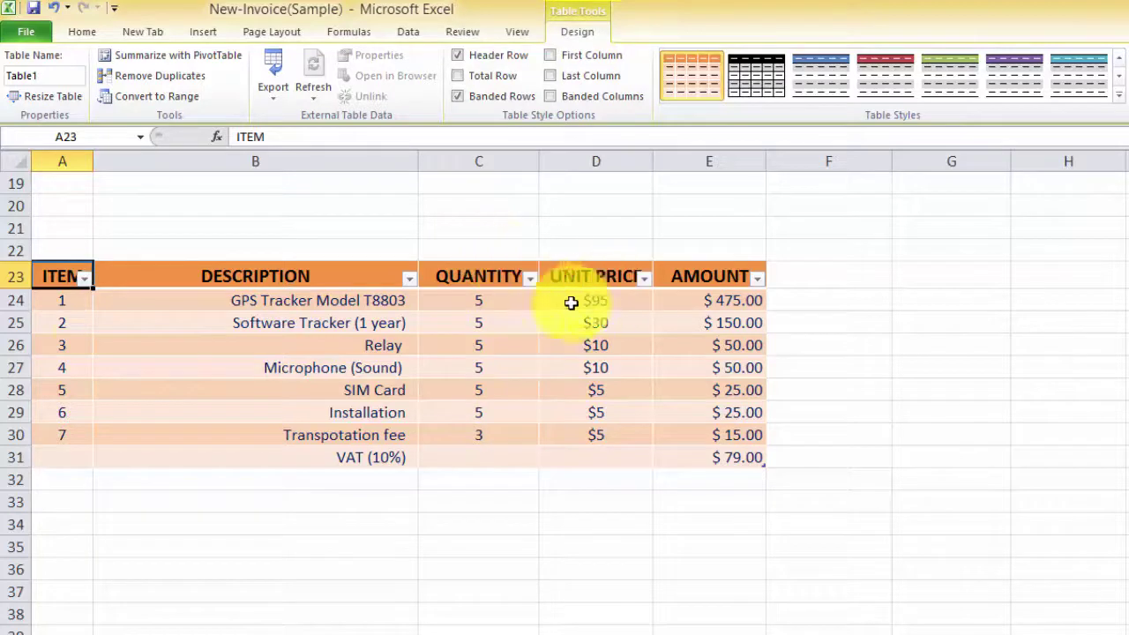
mouse_move(69, 291)
mouse_down()
mouse_move(686, 421)
mouse_move(688, 453)
mouse_up()
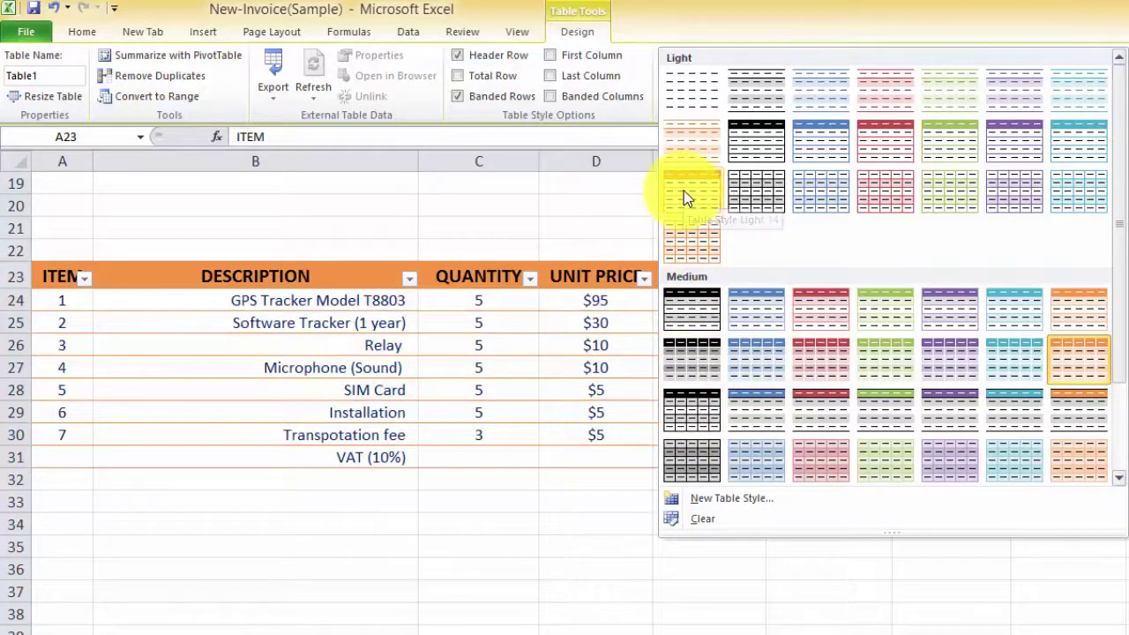
click(684, 190)
click(698, 317)
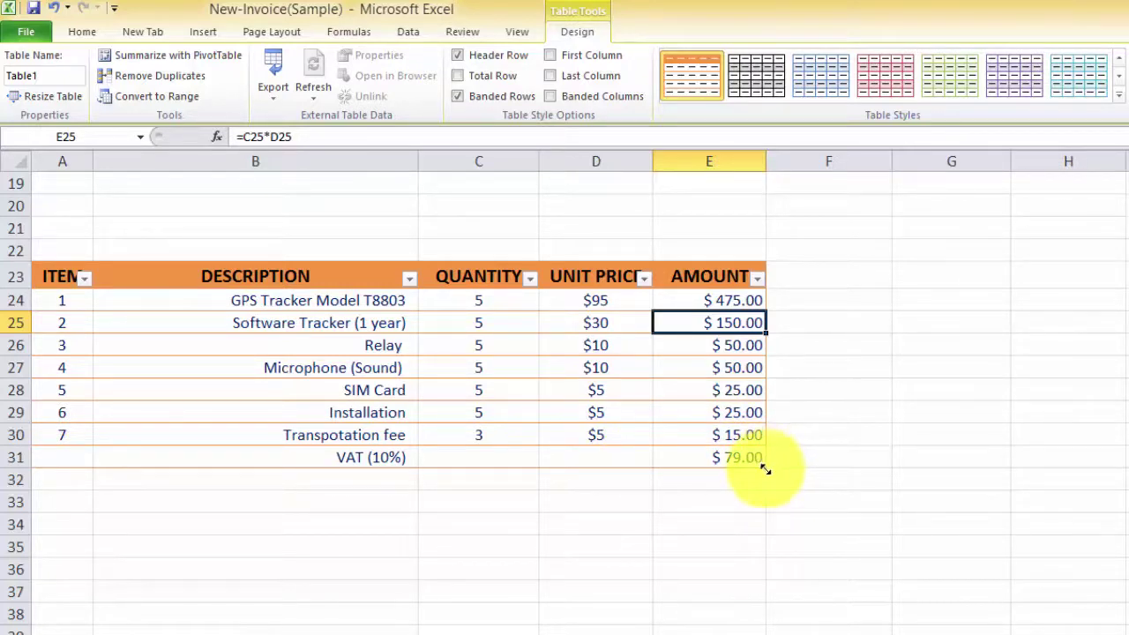
drag(766, 470, 764, 508)
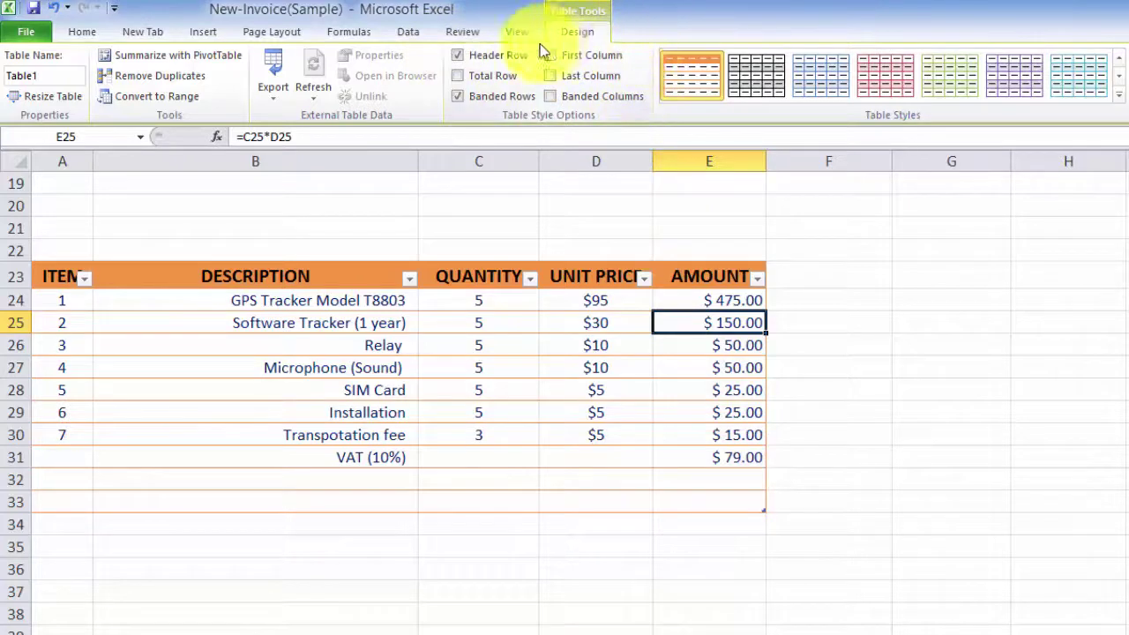
Step: Enable the table's Total Row ($869.00), Last Column bolding and banded columns
click(462, 76)
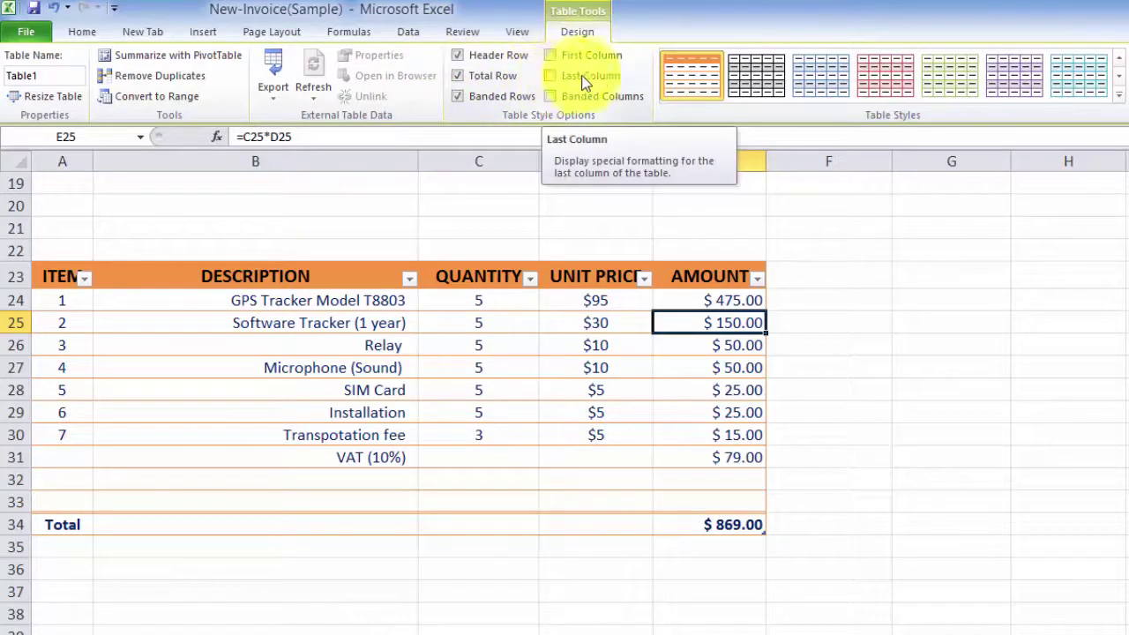
click(556, 77)
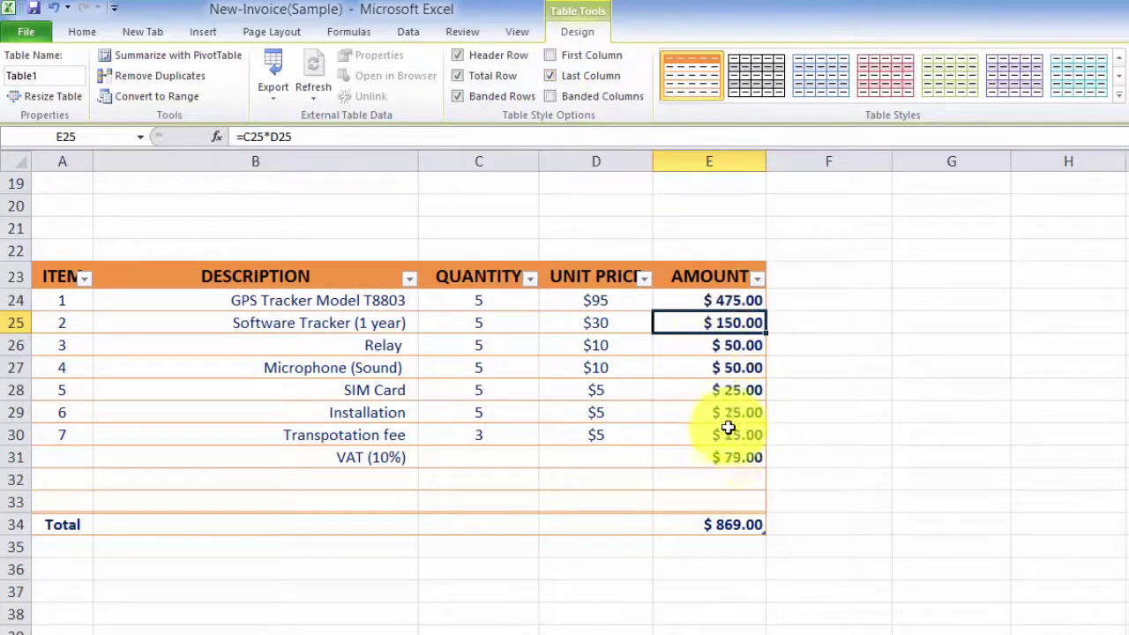
click(550, 99)
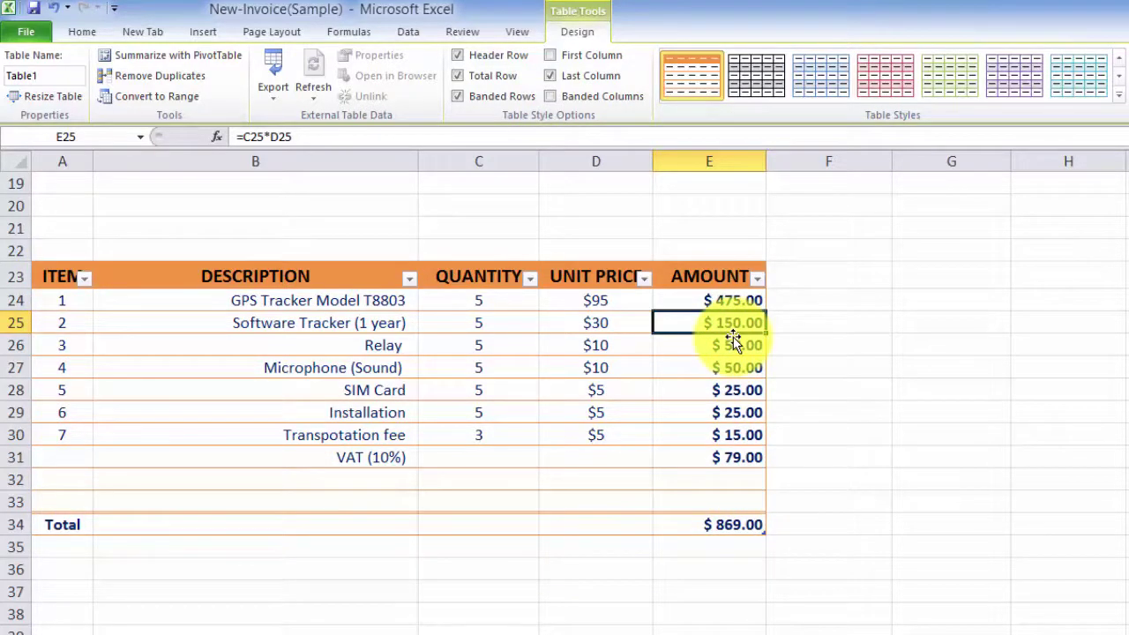
click(720, 250)
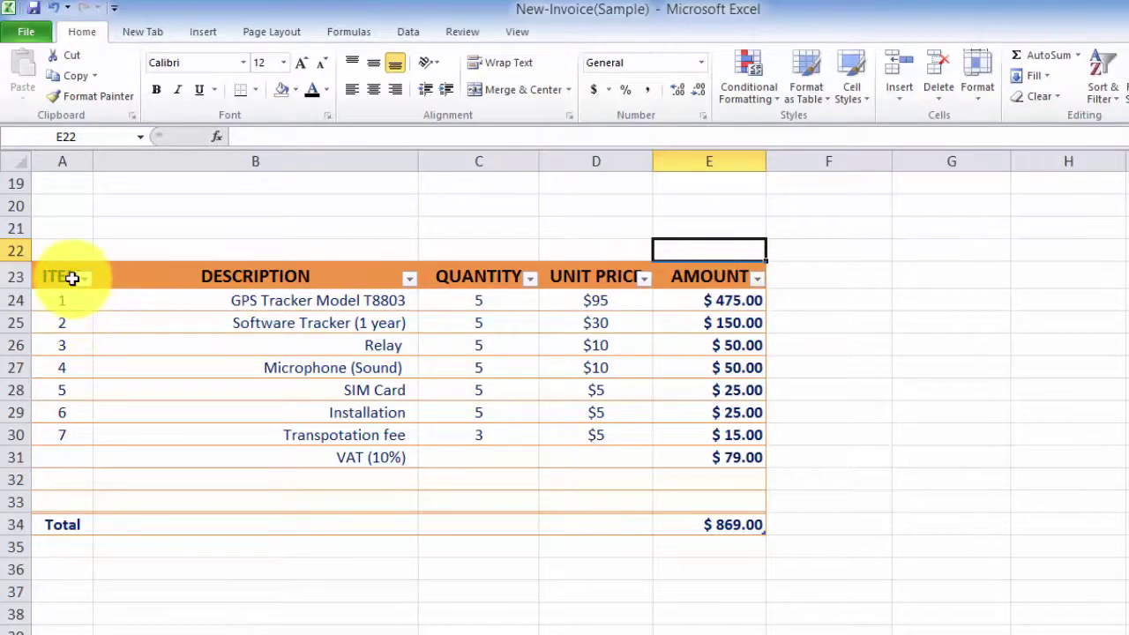
mouse_move(61, 277)
mouse_down()
mouse_move(661, 525)
mouse_move(718, 524)
mouse_up()
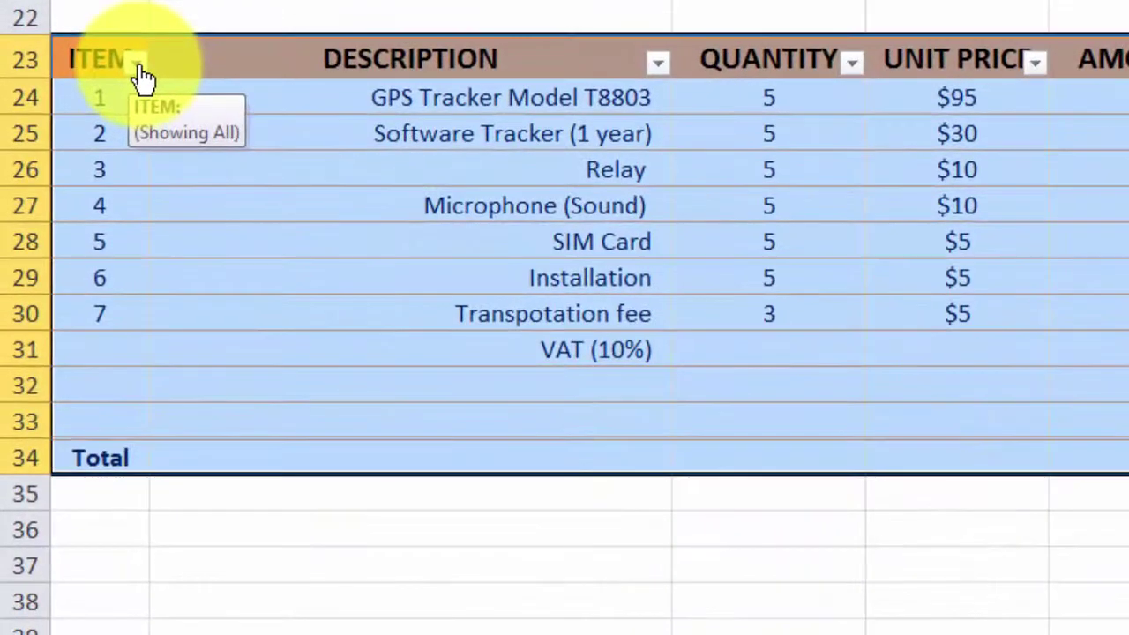
click(138, 67)
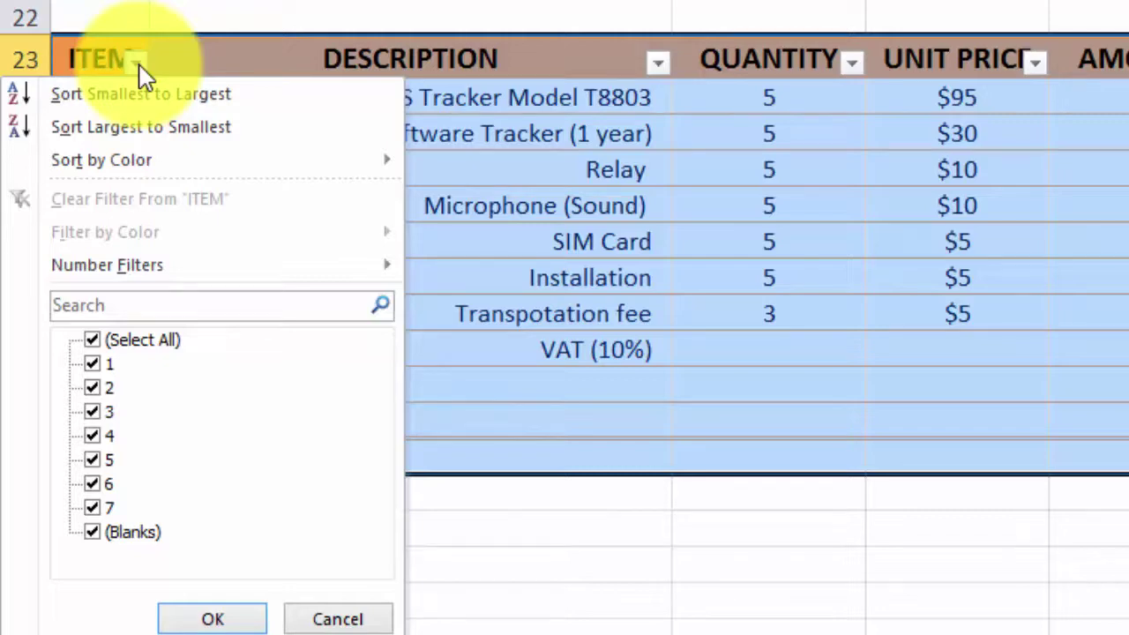
click(138, 67)
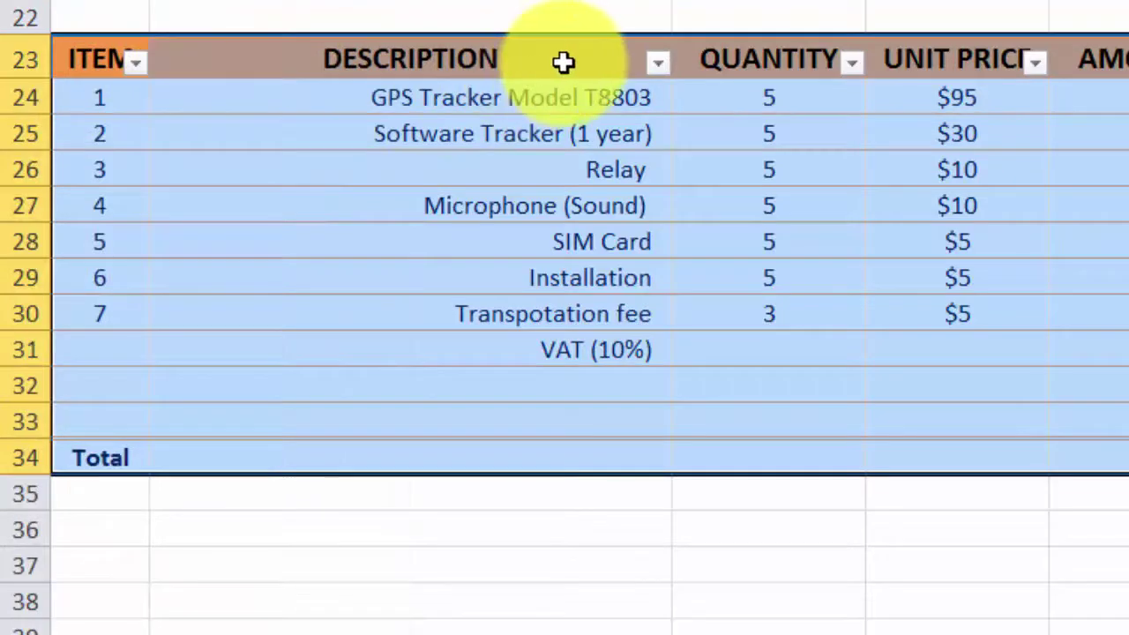
click(658, 64)
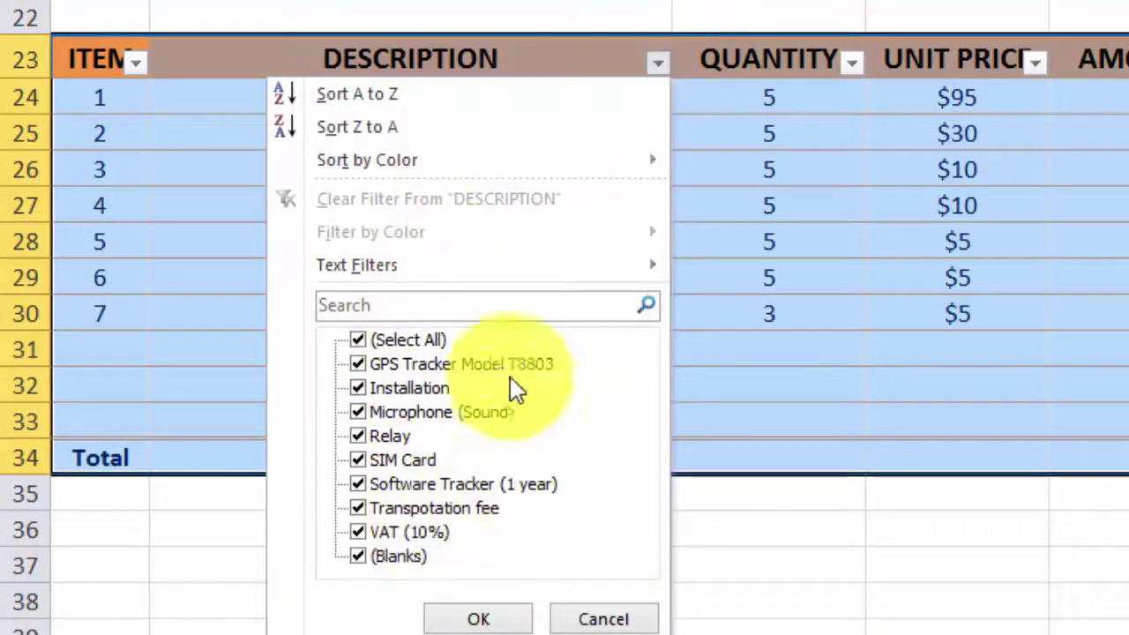
click(659, 65)
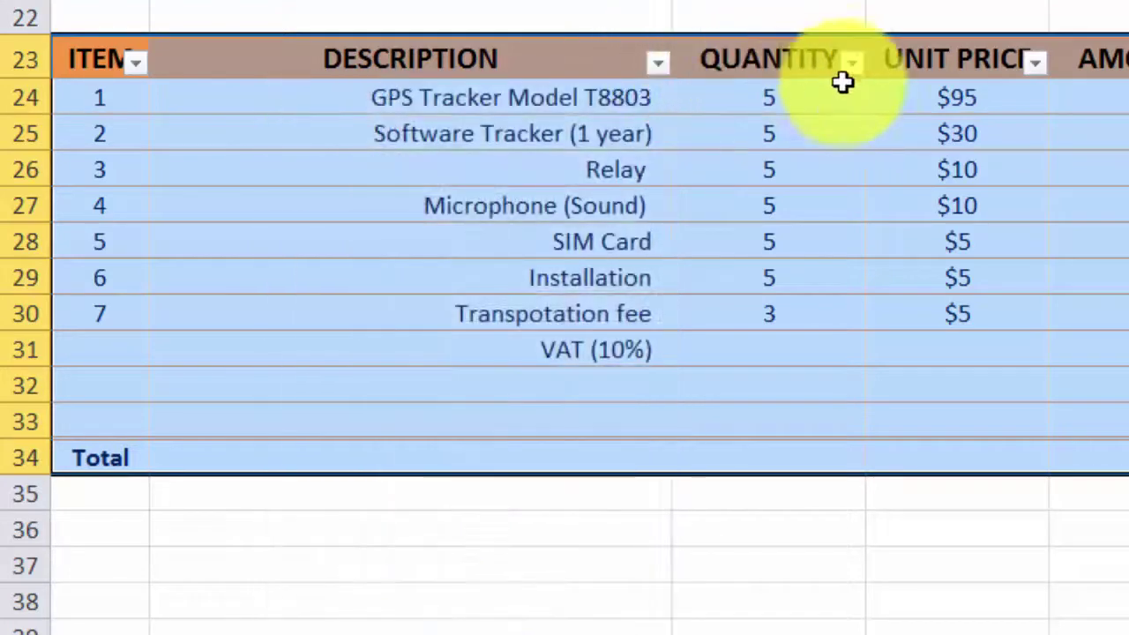
click(853, 65)
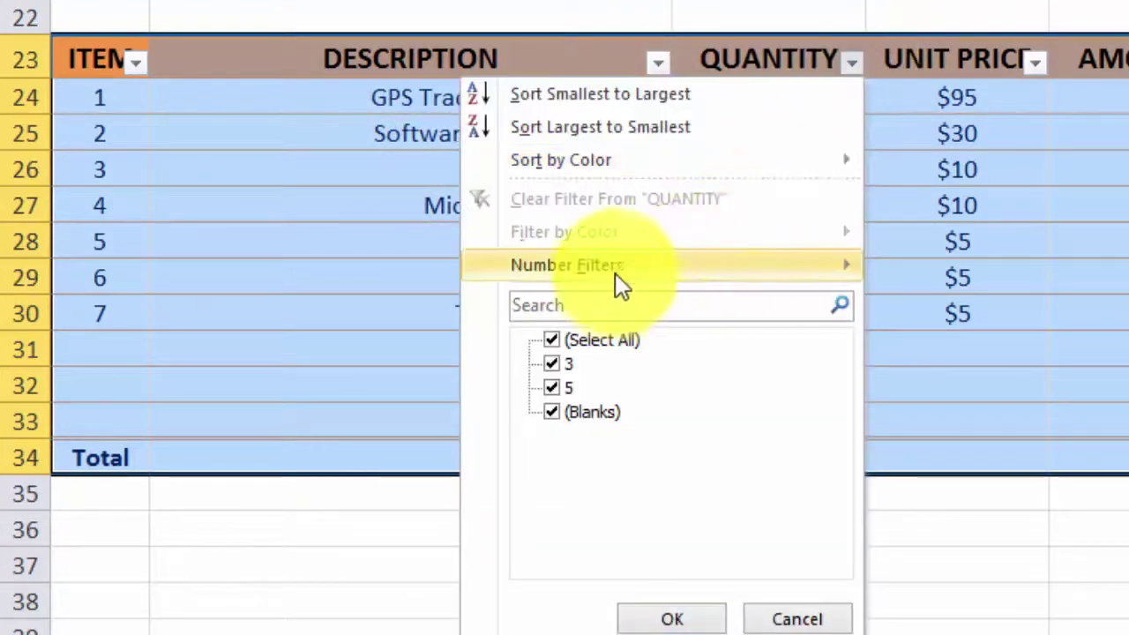
mouse_move(721, 264)
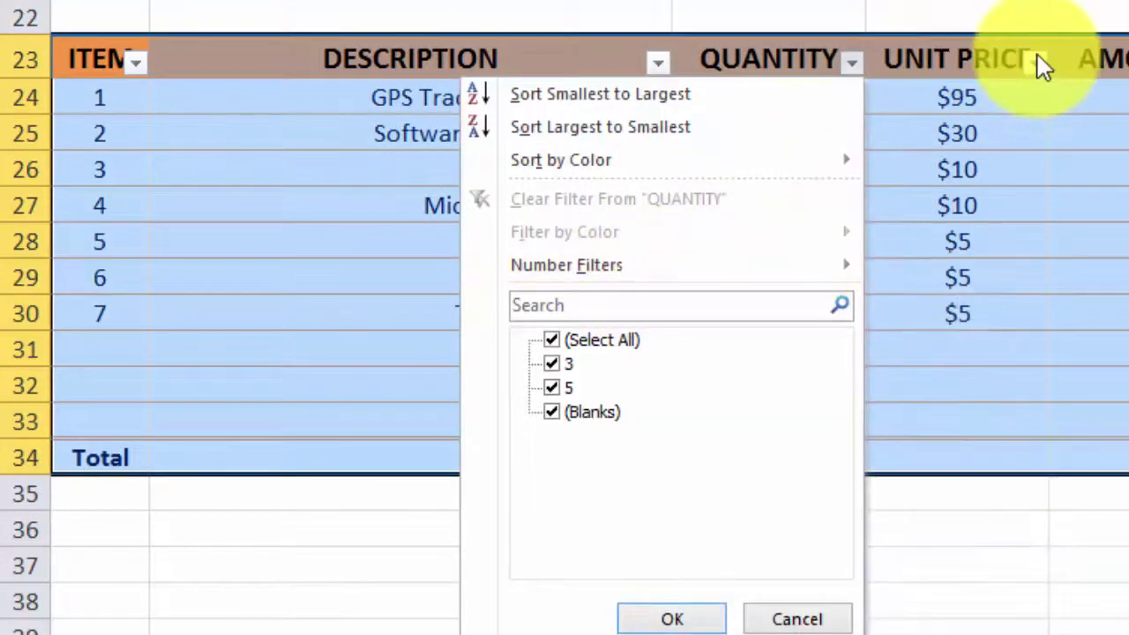
click(1041, 65)
click(1043, 65)
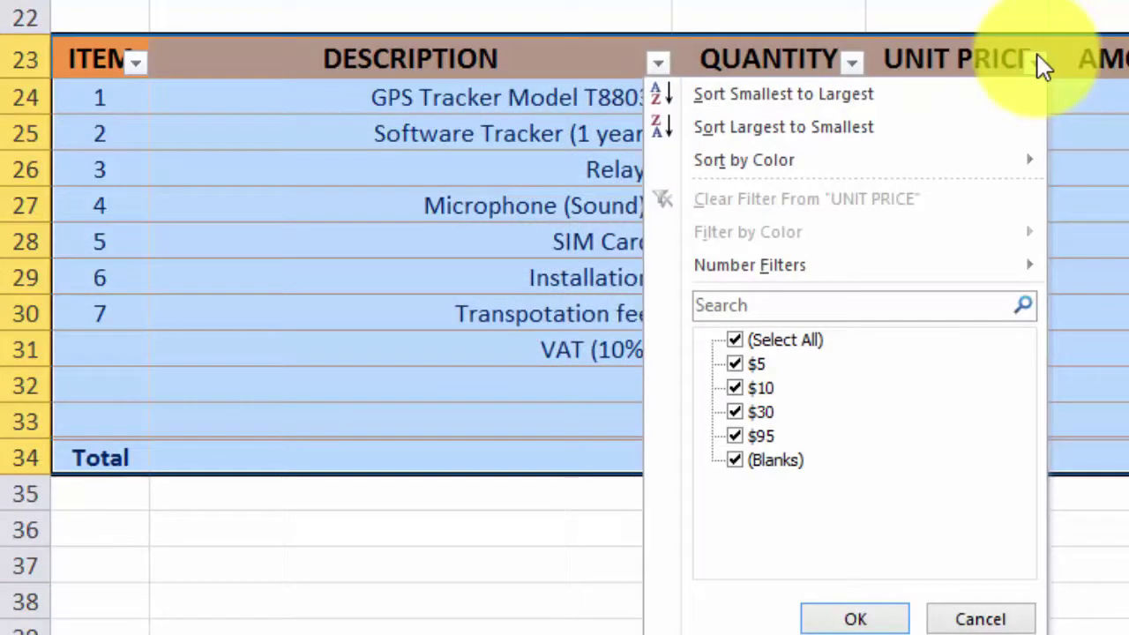
click(976, 15)
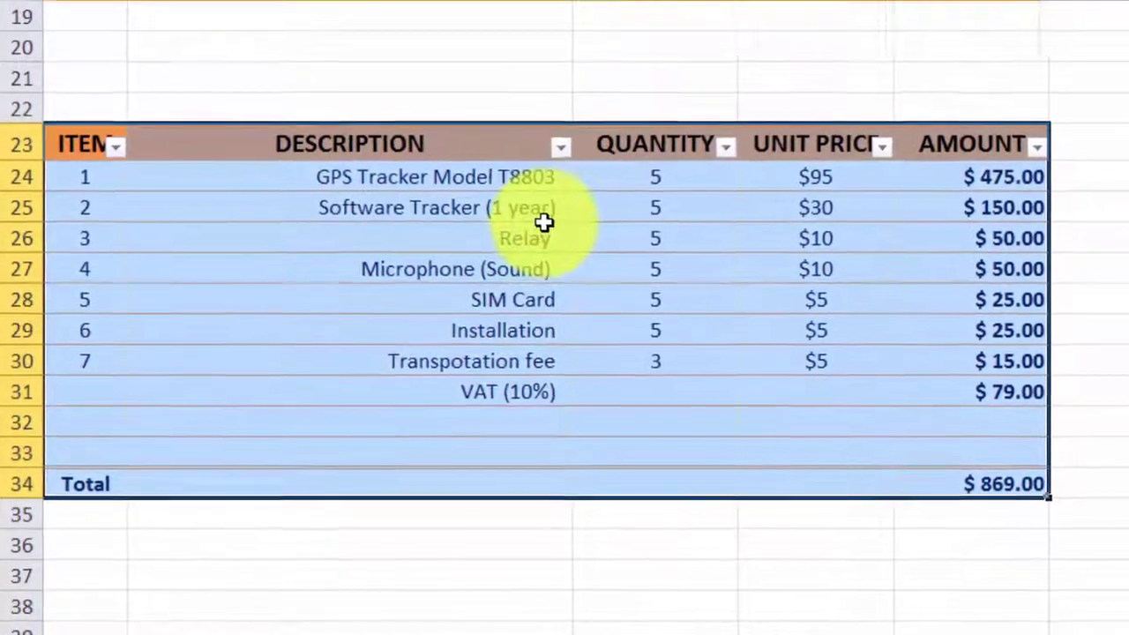
scroll(529, 234, up, 1)
scroll(509, 247, up, 1)
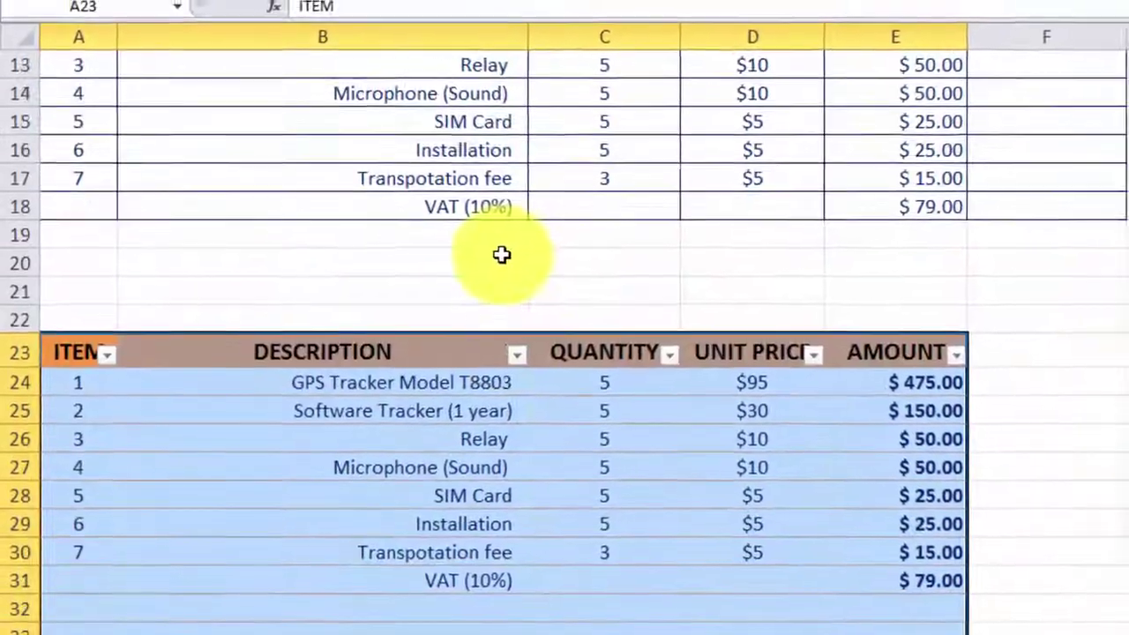
scroll(501, 255, up, 1)
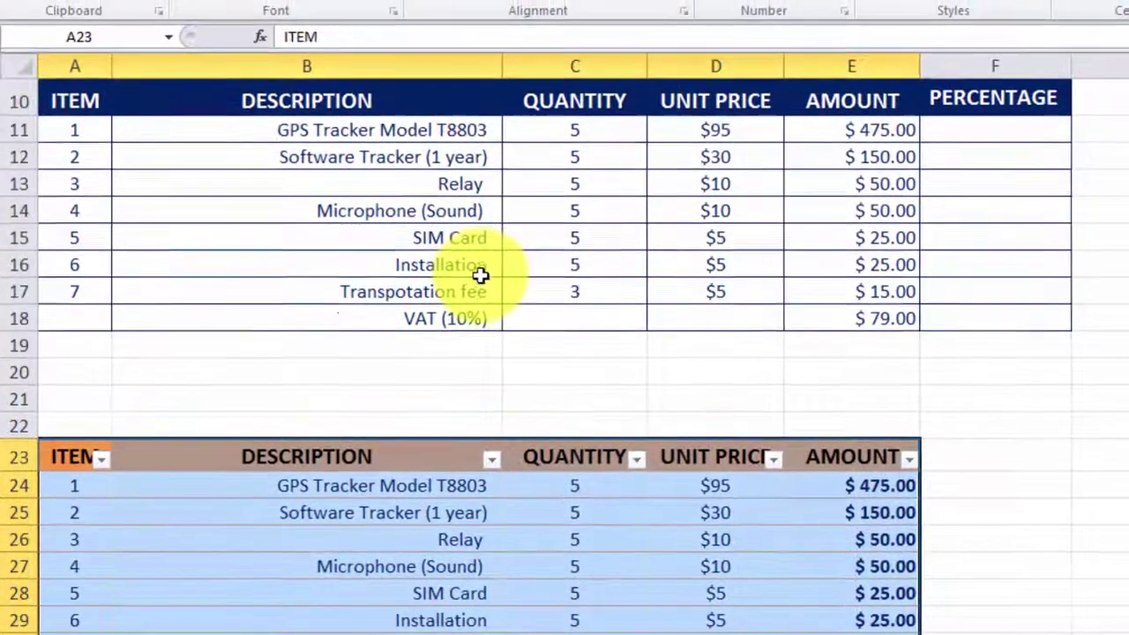
scroll(481, 275, up, 2)
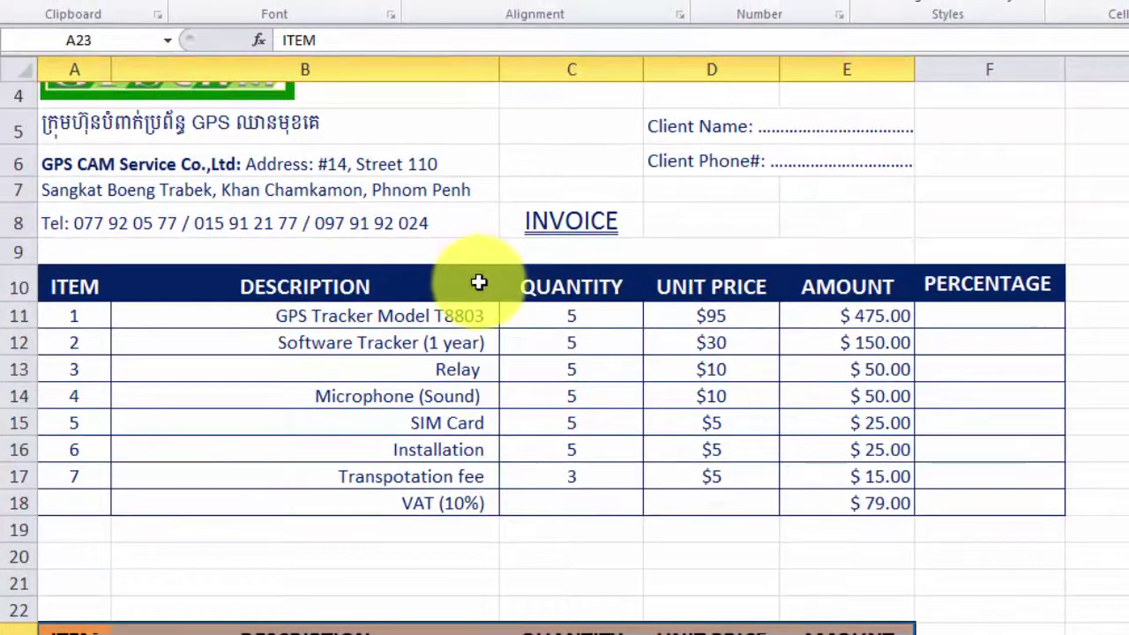
scroll(478, 283, down, 1)
scroll(478, 282, up, 1)
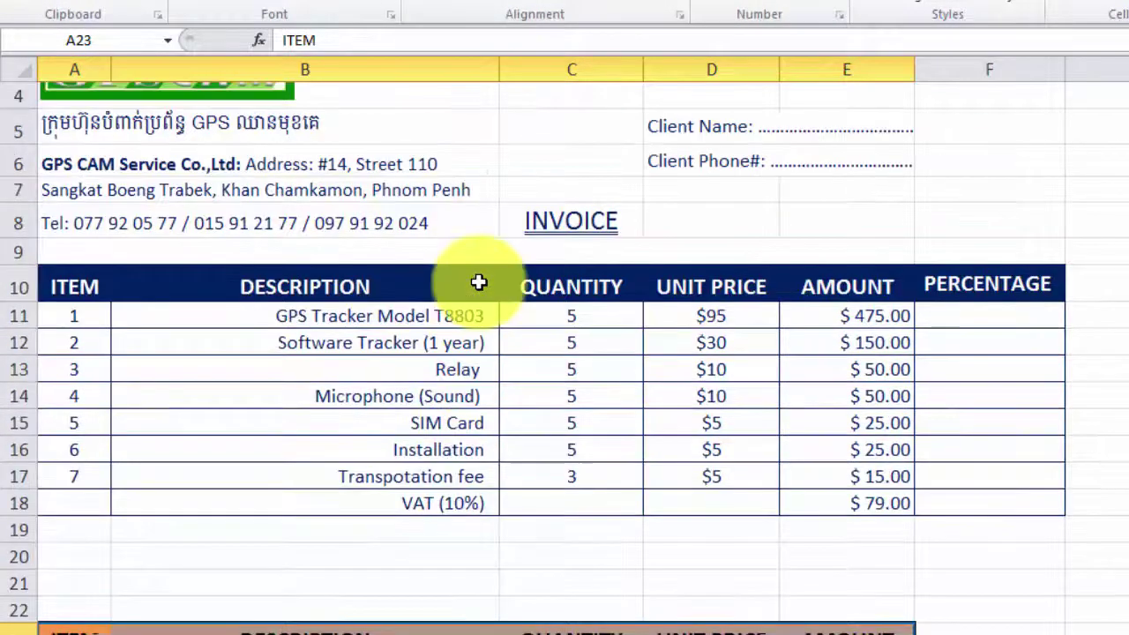
scroll(478, 282, up, 1)
scroll(478, 282, down, 2)
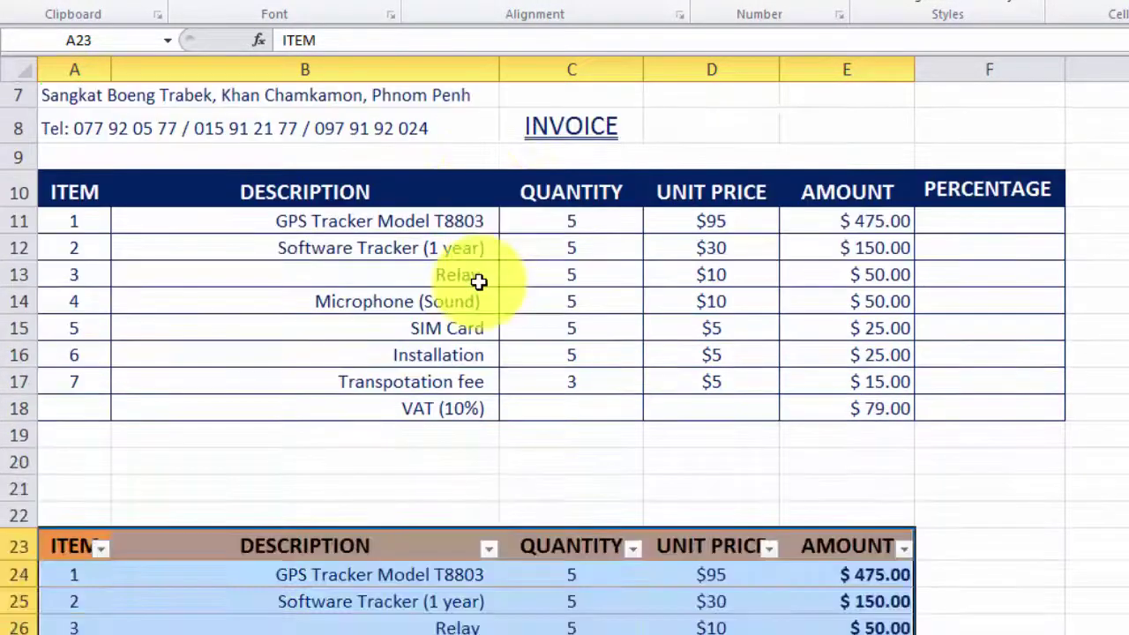
scroll(477, 282, down, 2)
scroll(478, 283, down, 2)
click(513, 351)
scroll(520, 357, up, 1)
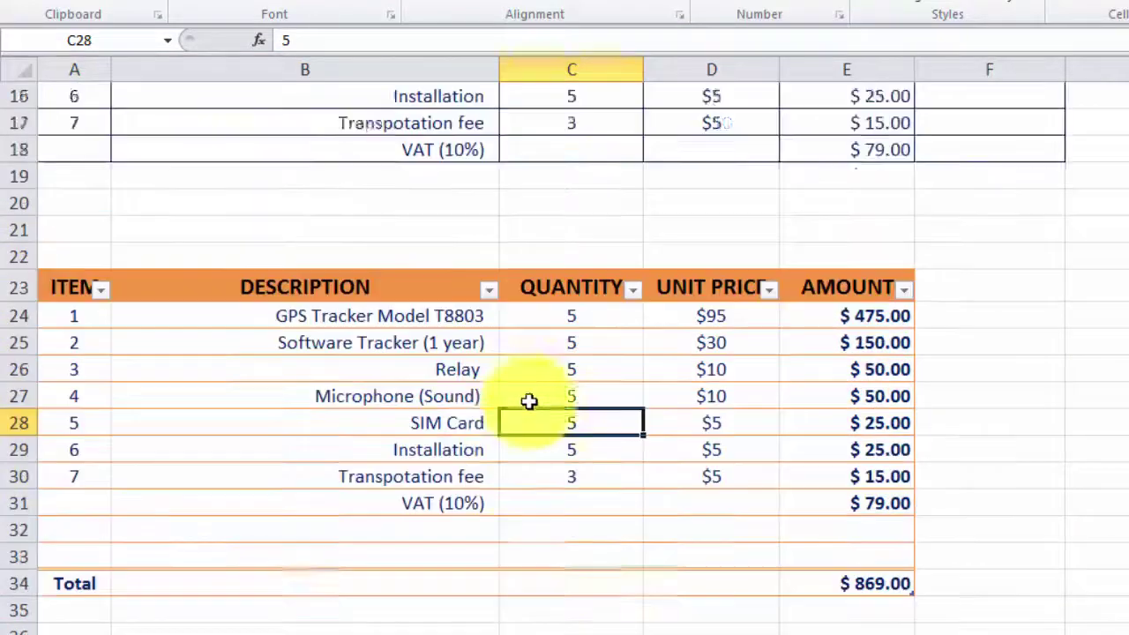
scroll(533, 370, up, 1)
scroll(547, 386, up, 1)
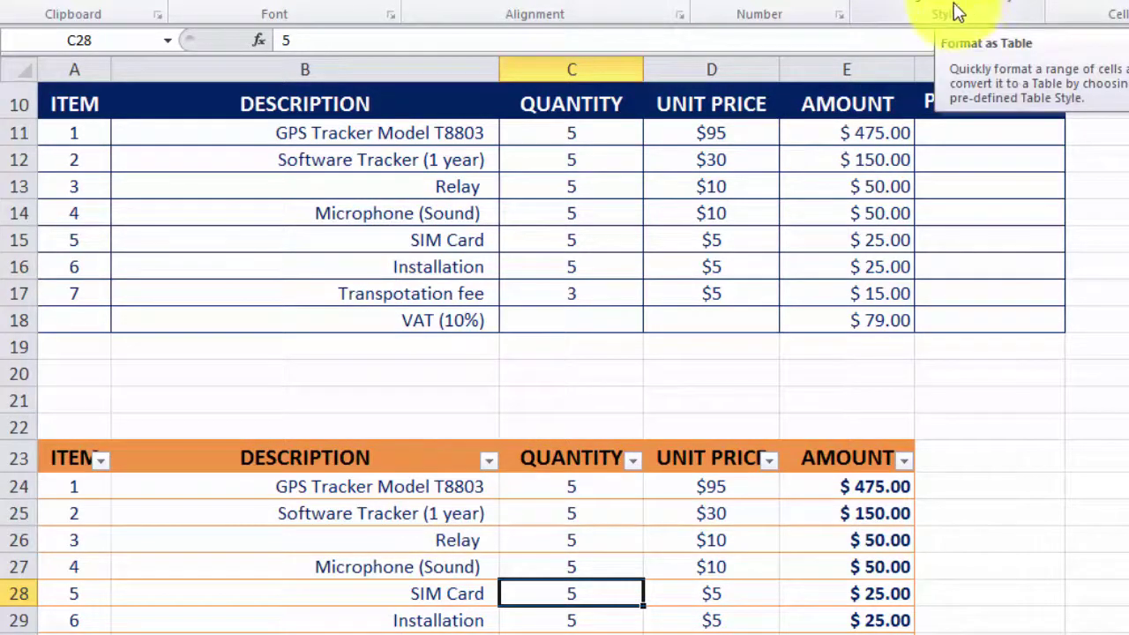
click(698, 269)
scroll(696, 272, down, 1)
Step: Copy the original item range A10:E17, from the ITEM header through item 7
scroll(694, 273, down, 1)
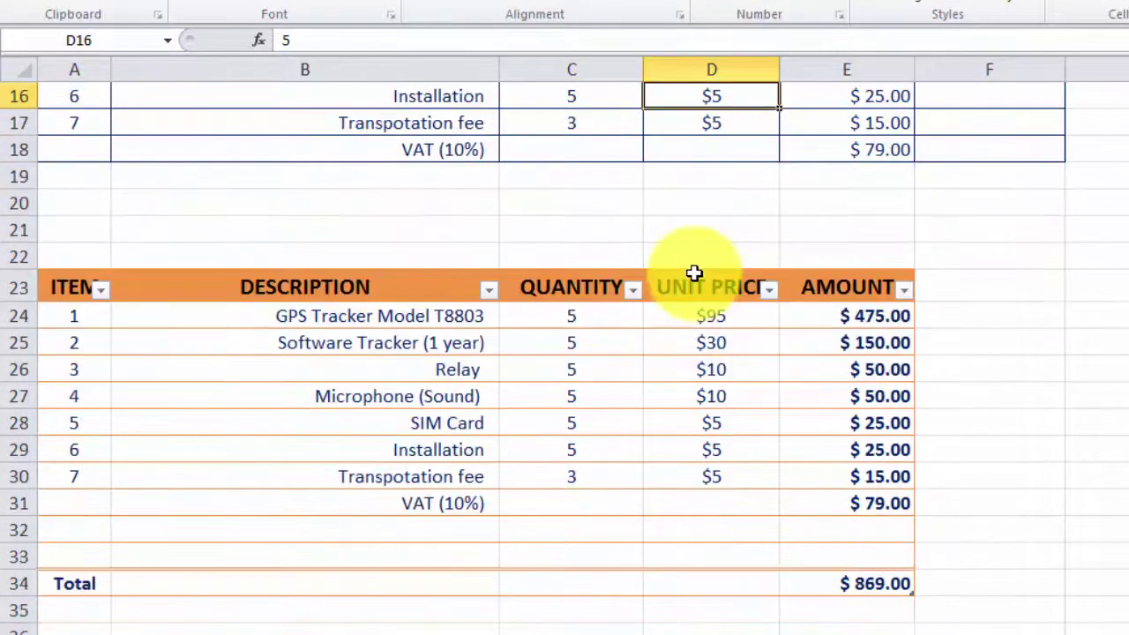
scroll(694, 274, down, 1)
scroll(151, 250, up, 4)
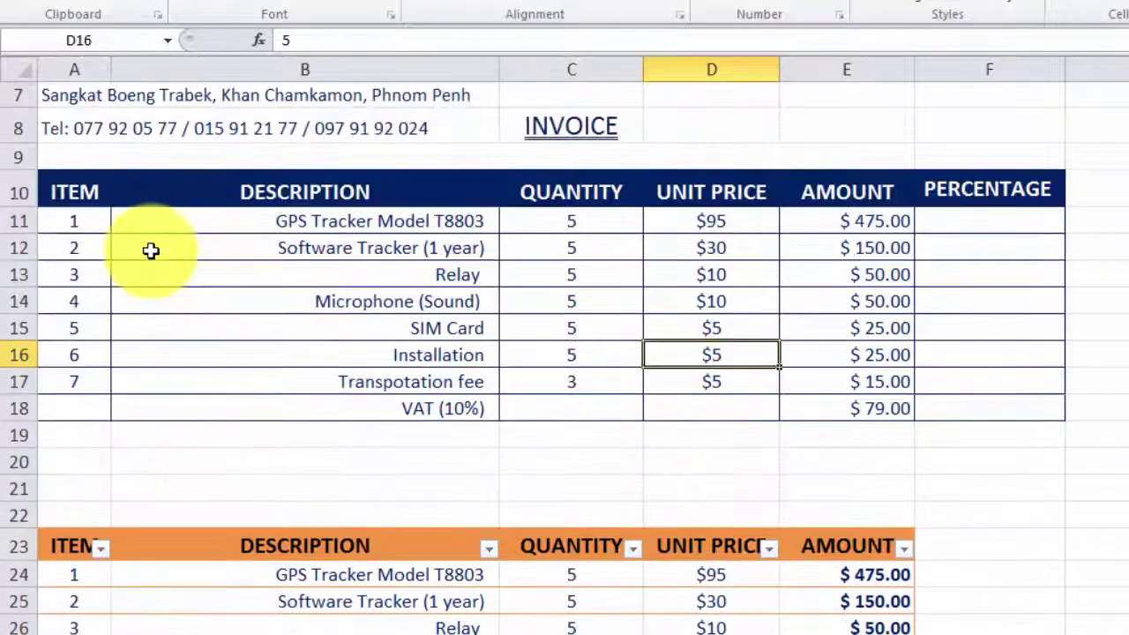
drag(61, 194, 305, 370)
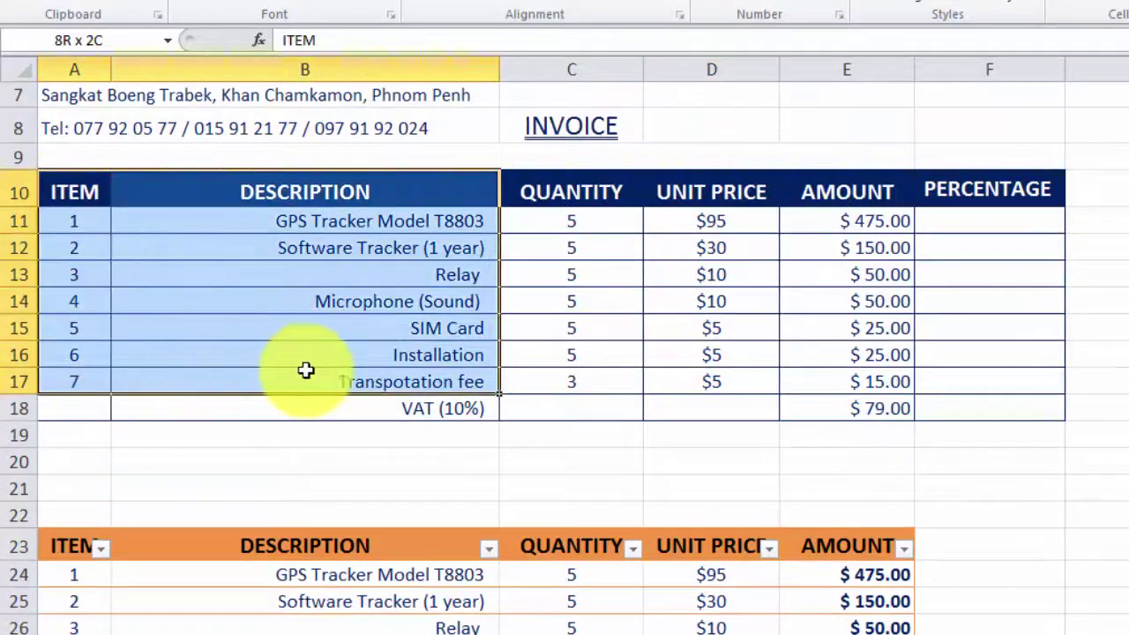
drag(305, 370, 870, 381)
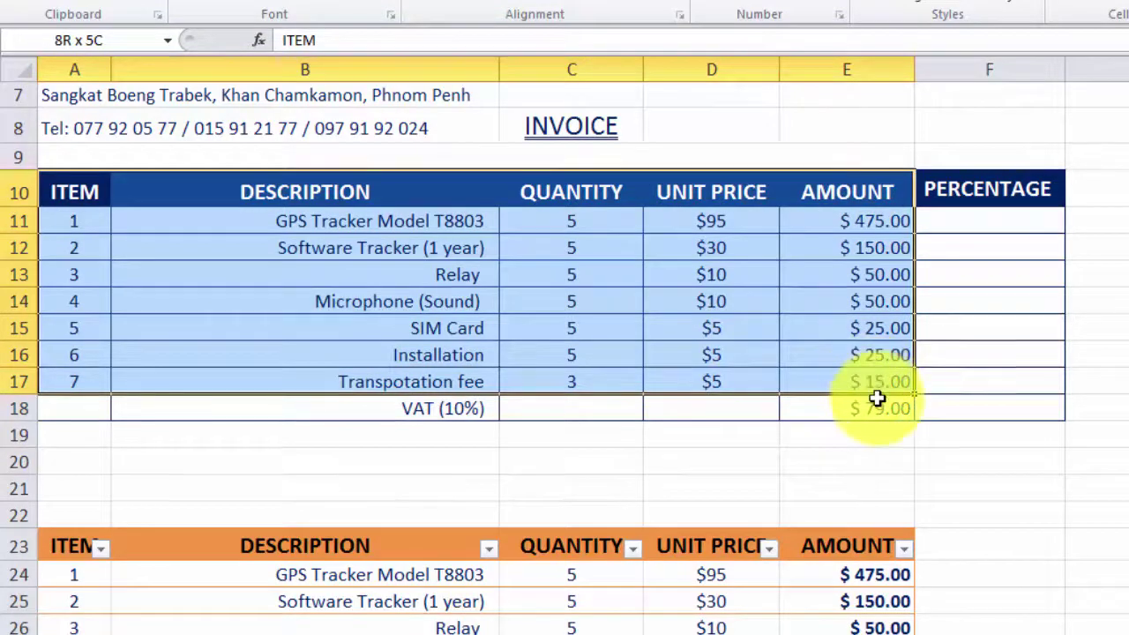
drag(870, 381, 873, 380)
key(ctrl+c)
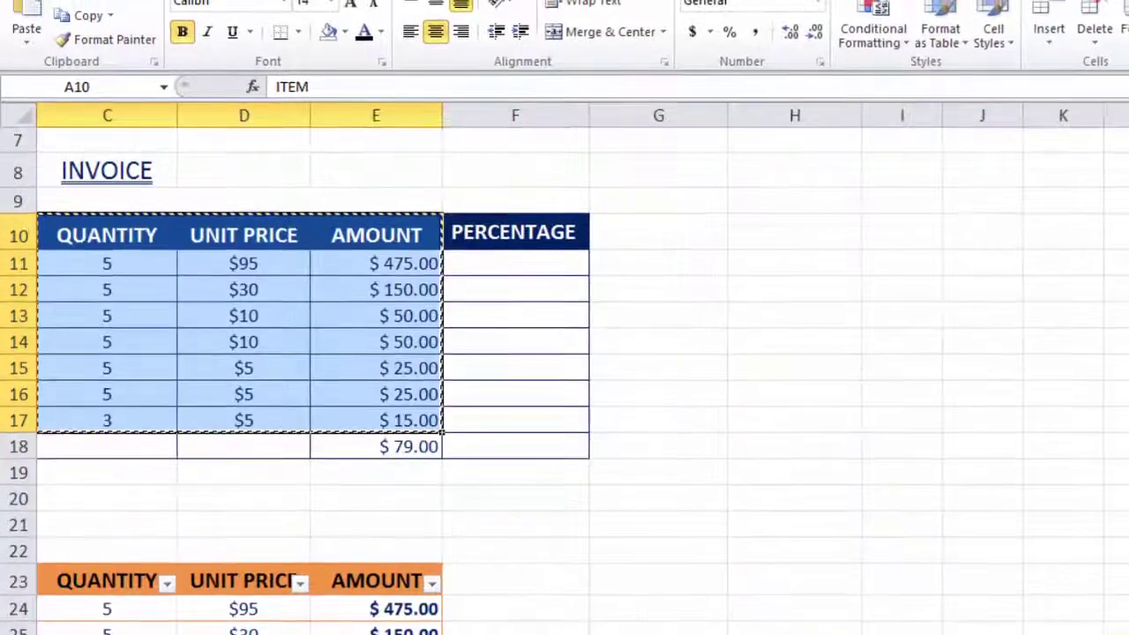
scroll(629, 556, down, 5)
scroll(628, 556, down, 3)
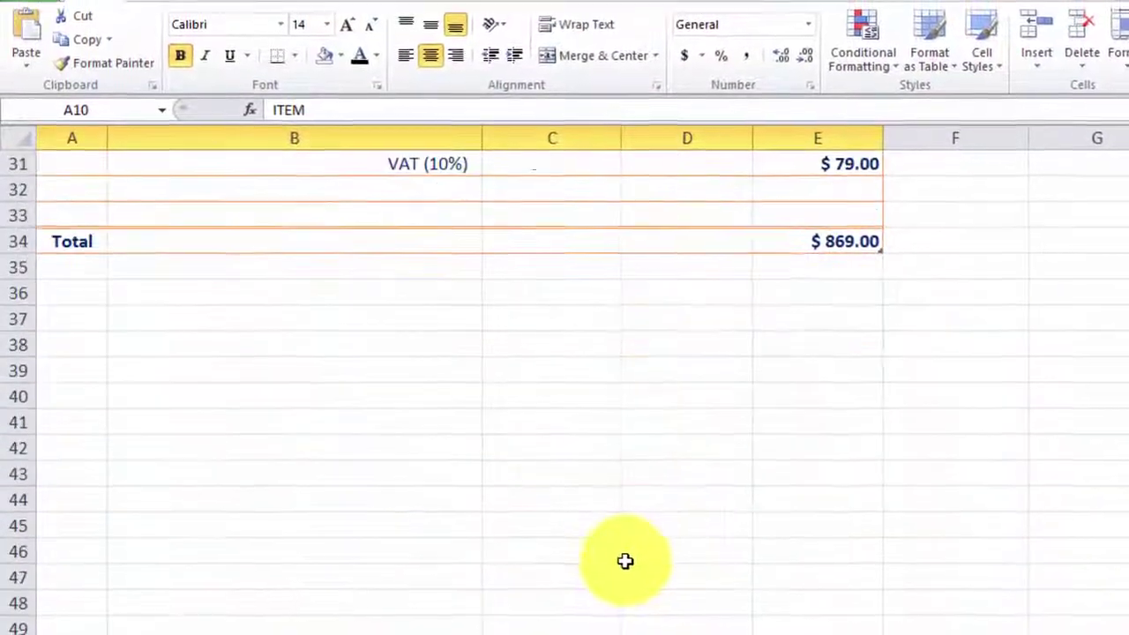
Step: Paste the item list at A37 and remove all borders from the pasted range
click(68, 329)
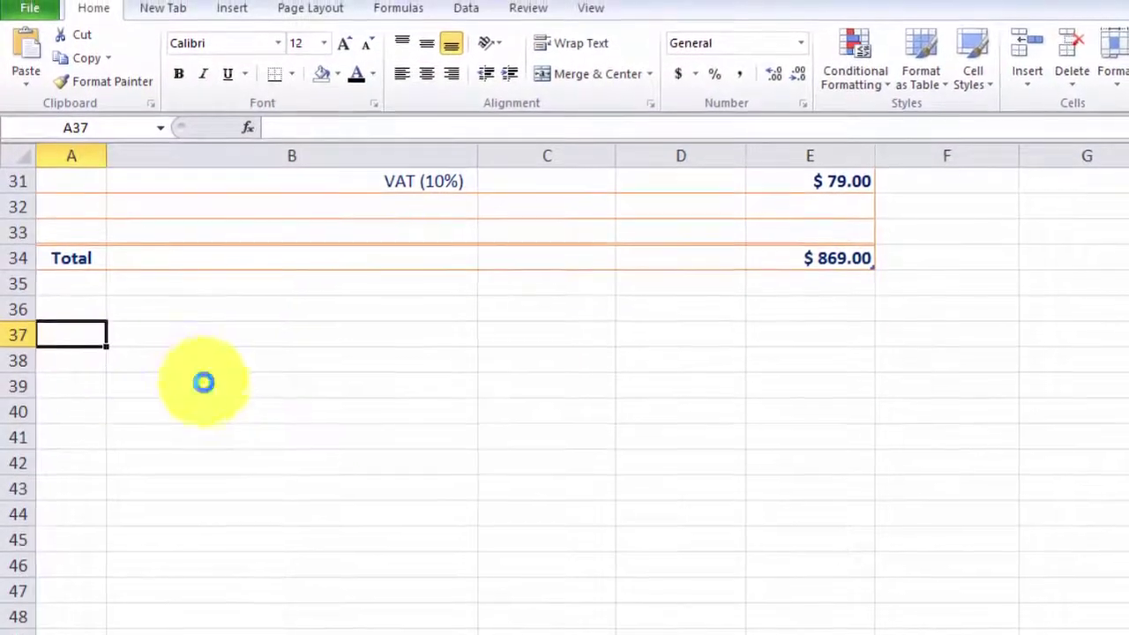
key(ctrl+v)
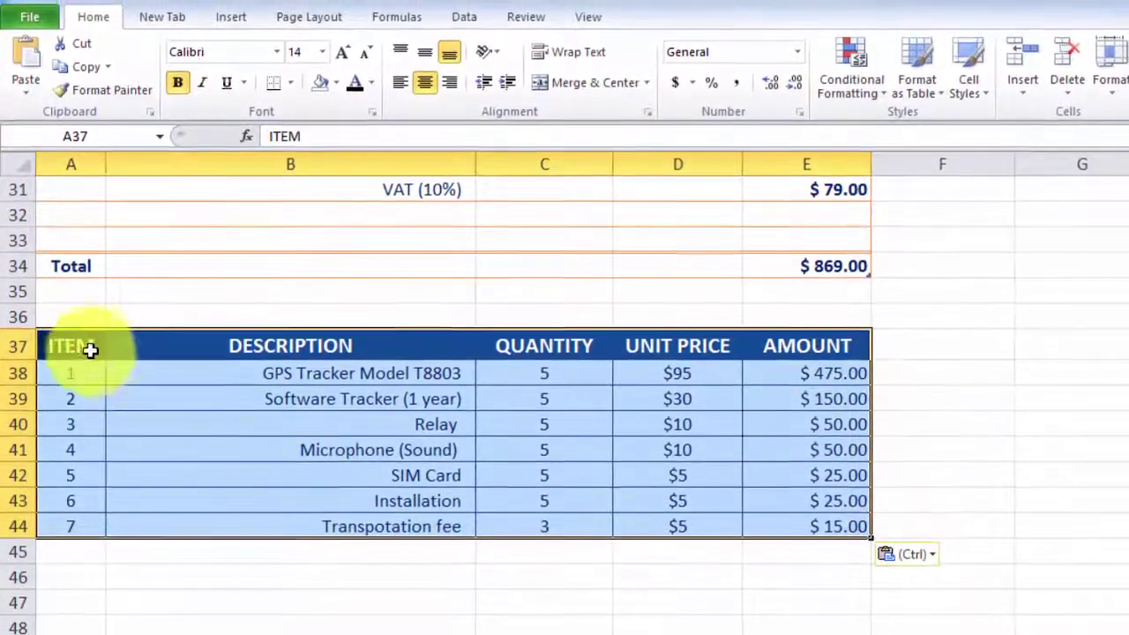
mouse_move(60, 346)
mouse_down()
mouse_move(106, 467)
mouse_move(479, 517)
mouse_move(785, 524)
mouse_up()
right_click(485, 415)
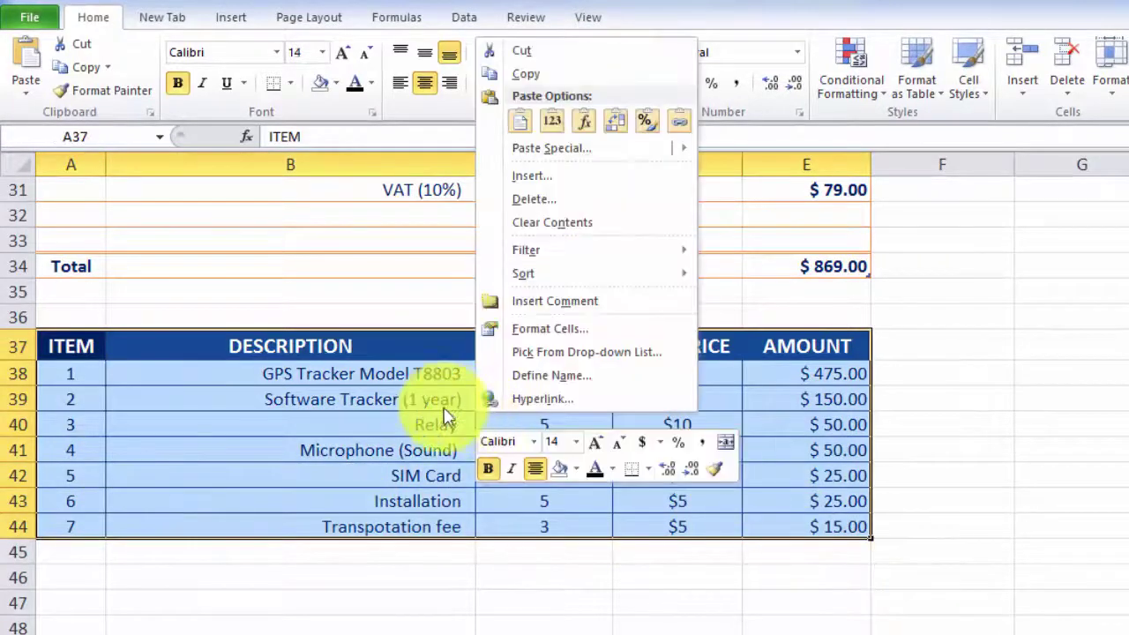
click(553, 339)
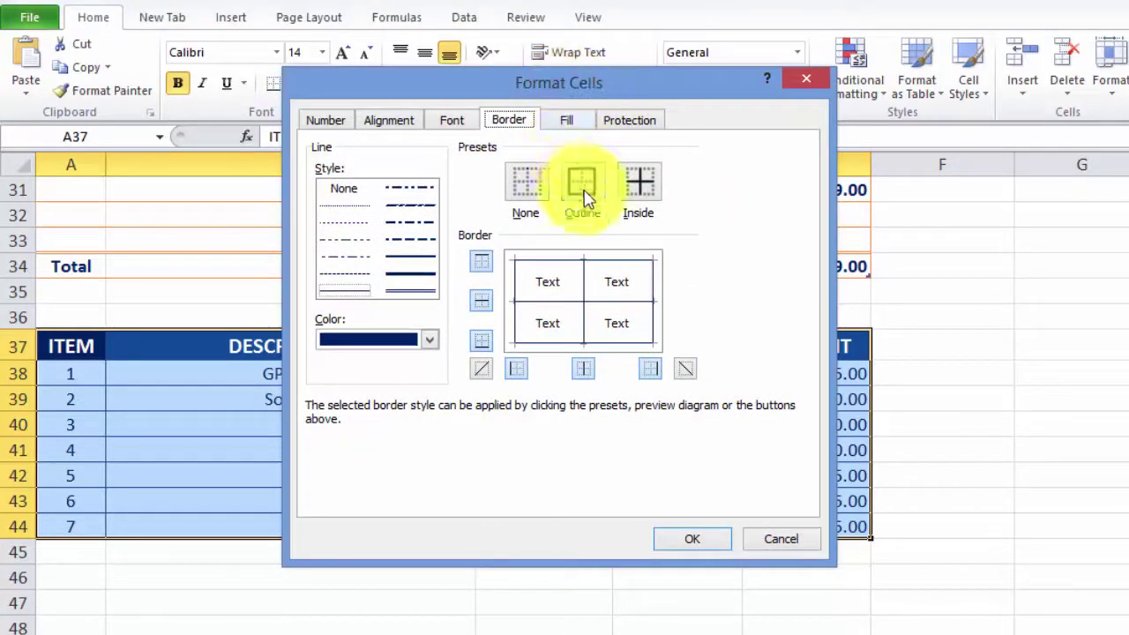
click(534, 185)
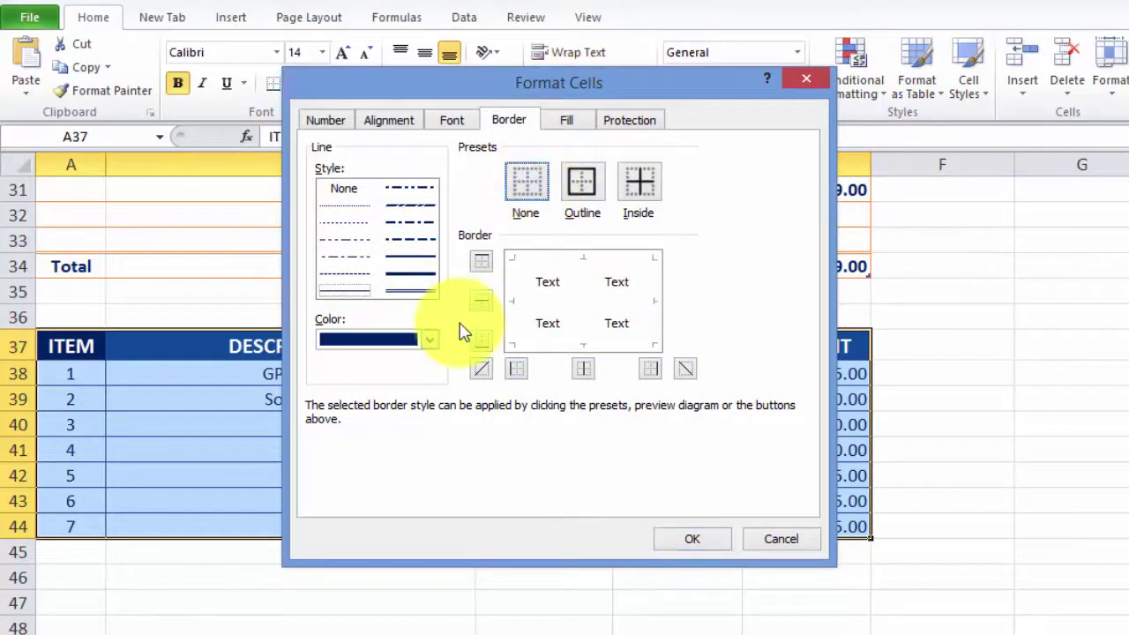
click(697, 539)
click(323, 609)
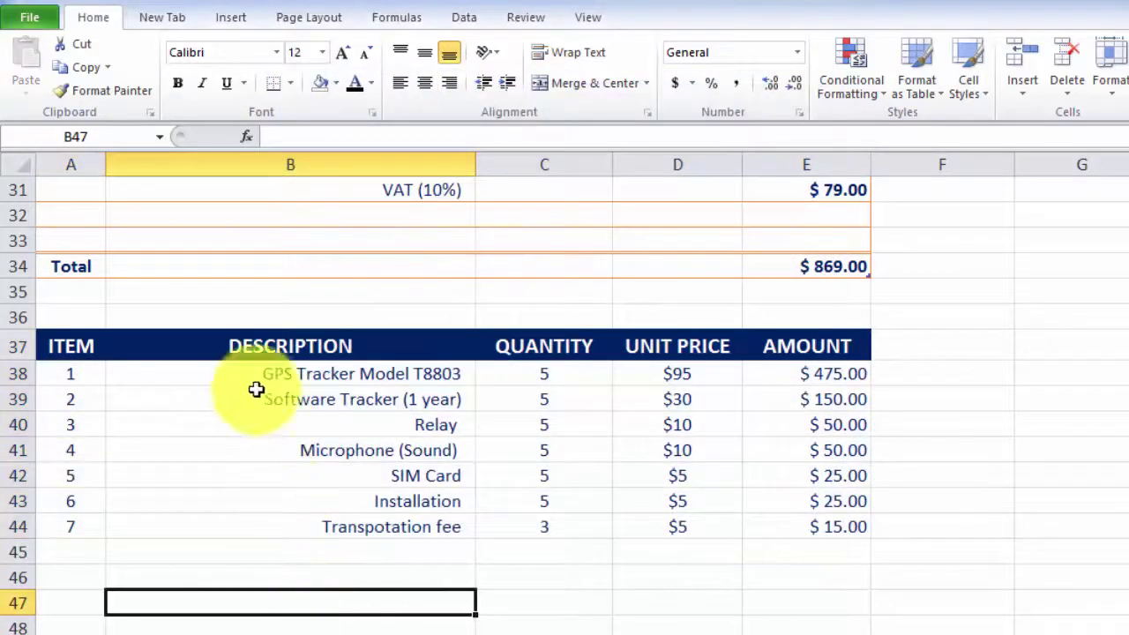
Step: Give the A37:E37 headings No Fill and black font colour
drag(80, 345, 774, 343)
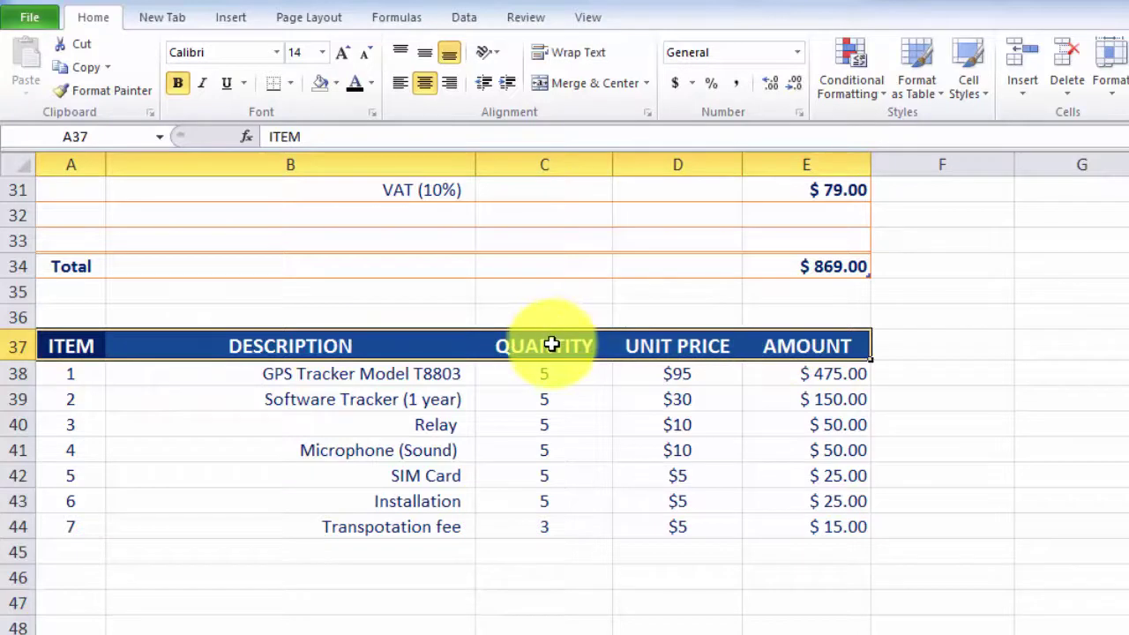
click(321, 87)
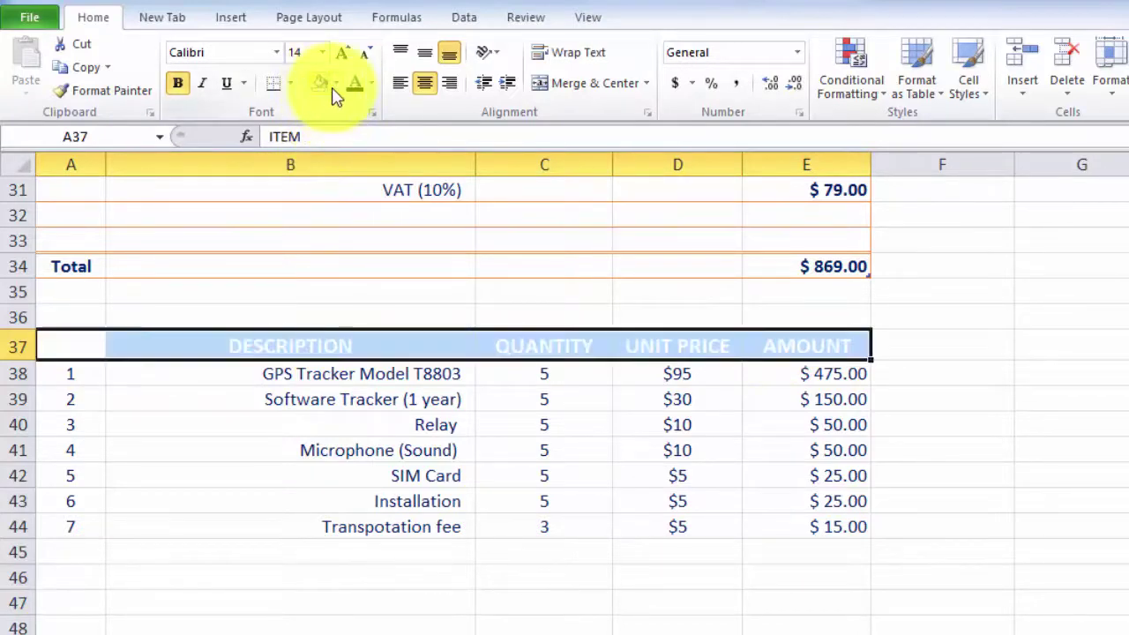
click(356, 86)
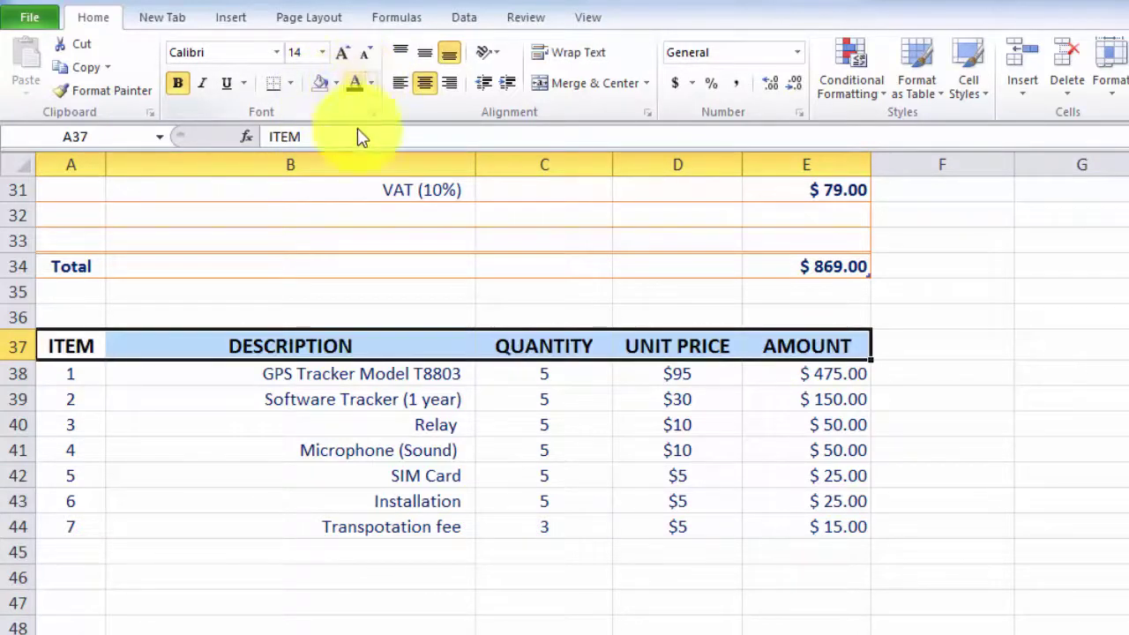
click(419, 576)
click(1029, 597)
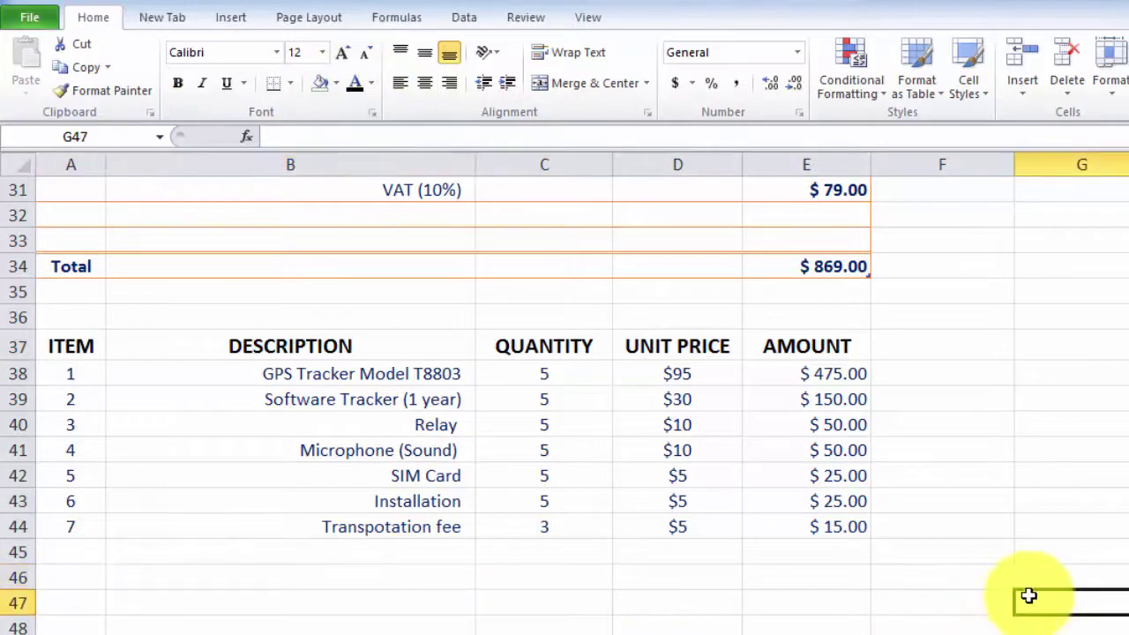
mouse_move(61, 361)
mouse_down()
mouse_move(106, 528)
mouse_move(823, 527)
mouse_up()
Step: Apply thin dark-orange outline and inside borders to A37:E44
right_click(445, 451)
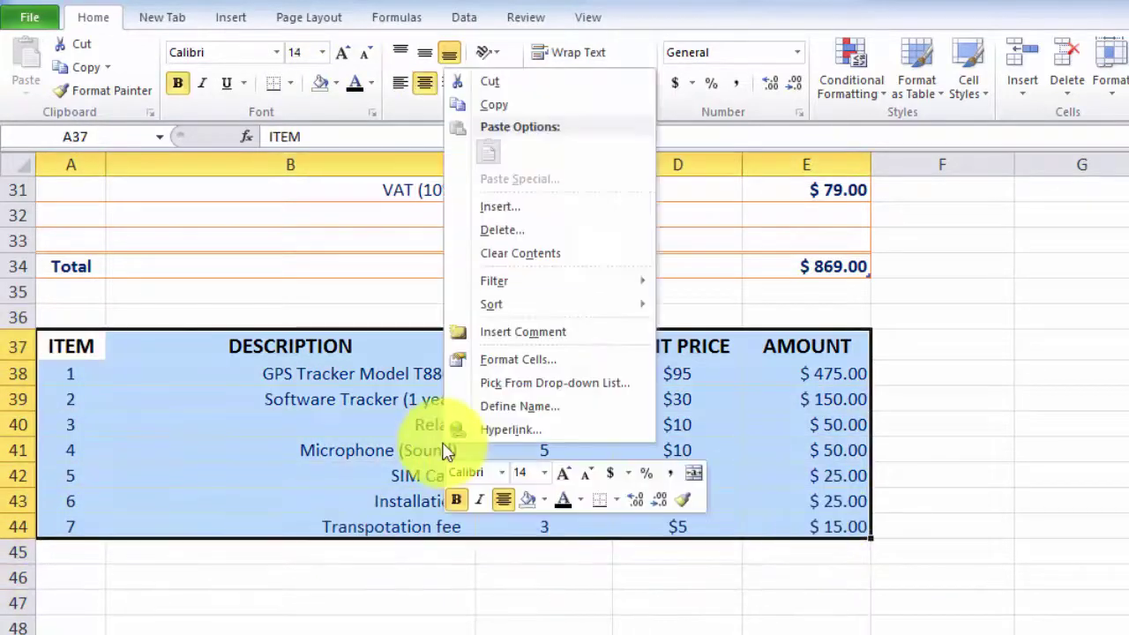
click(508, 360)
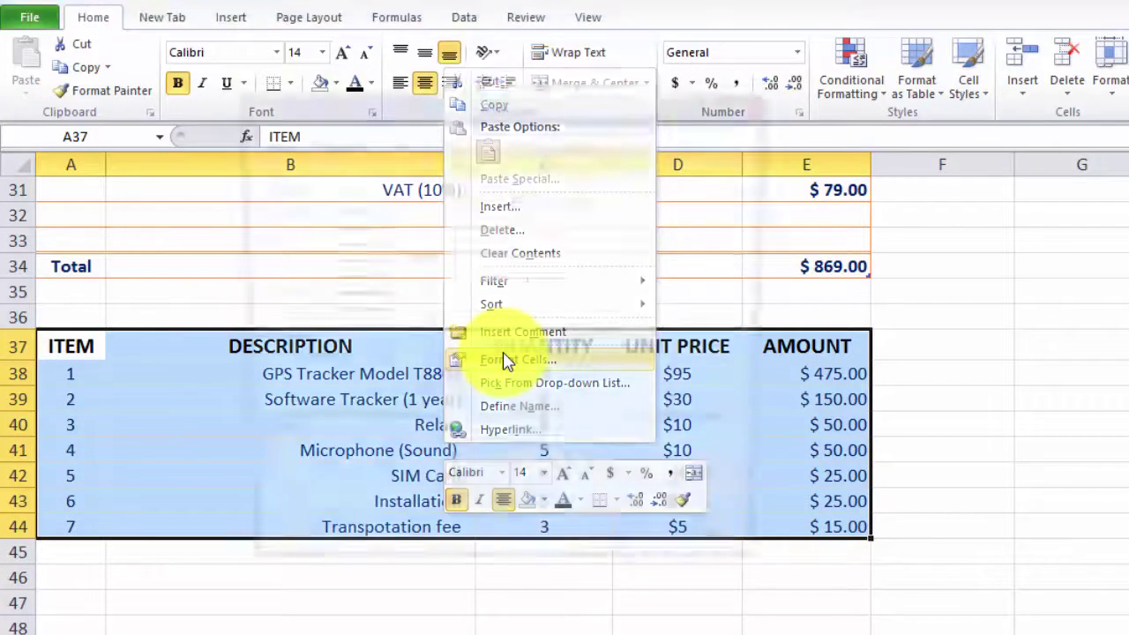
click(532, 209)
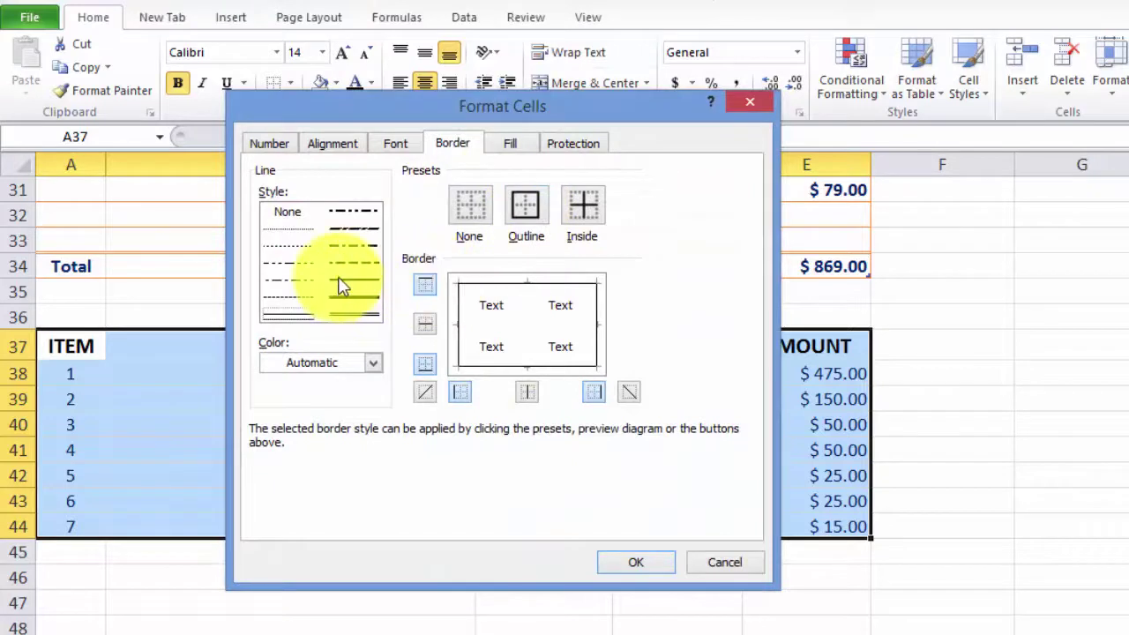
click(374, 363)
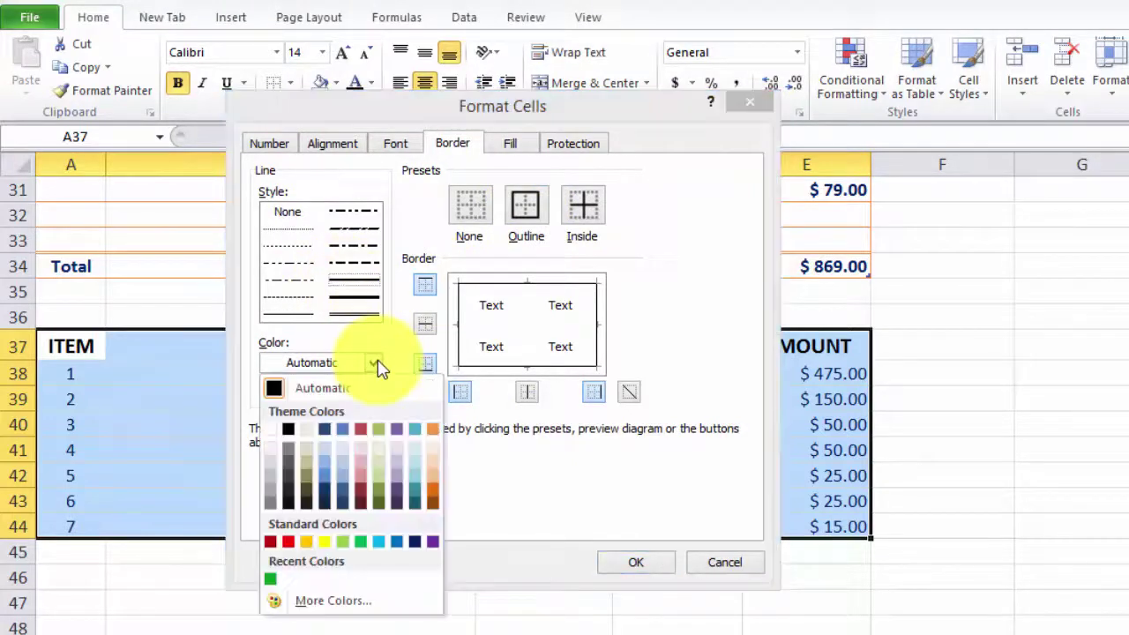
click(433, 500)
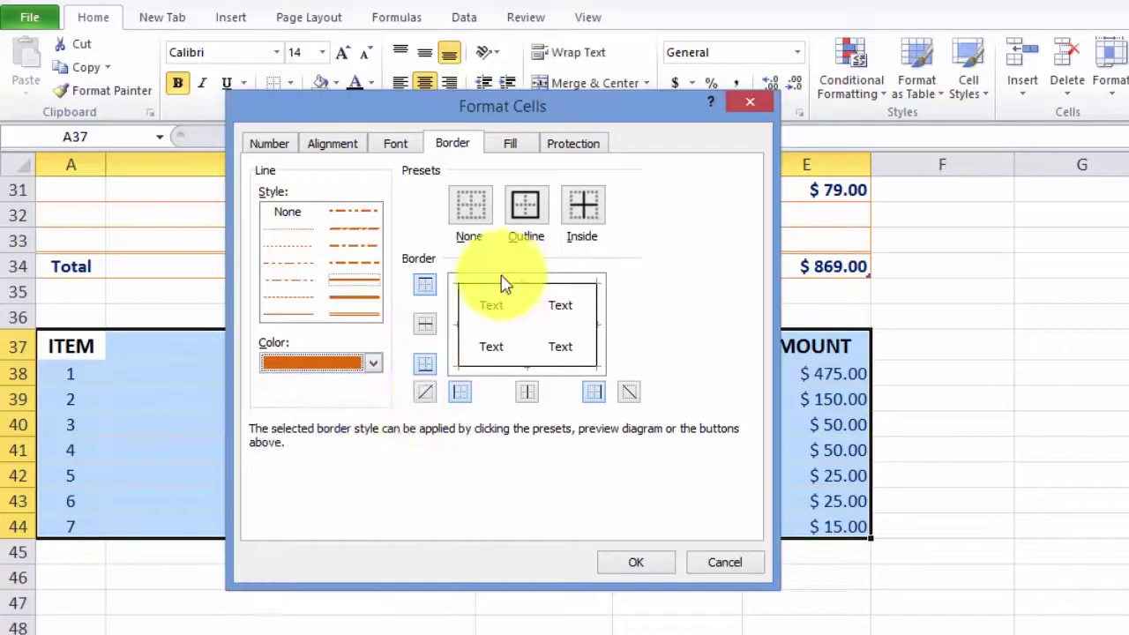
click(311, 315)
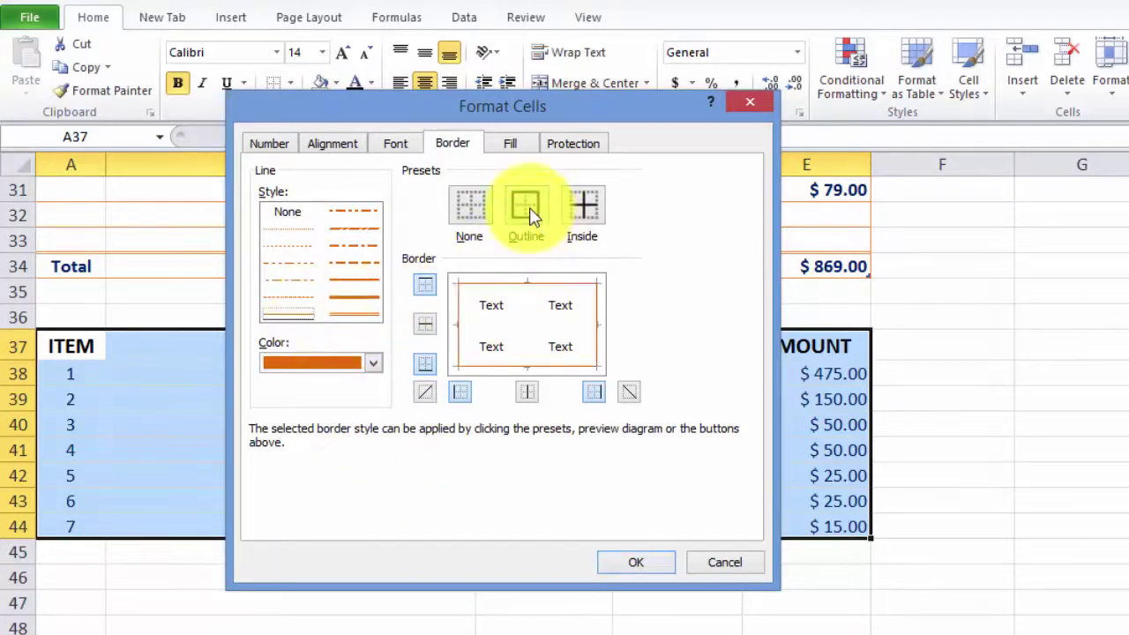
click(622, 562)
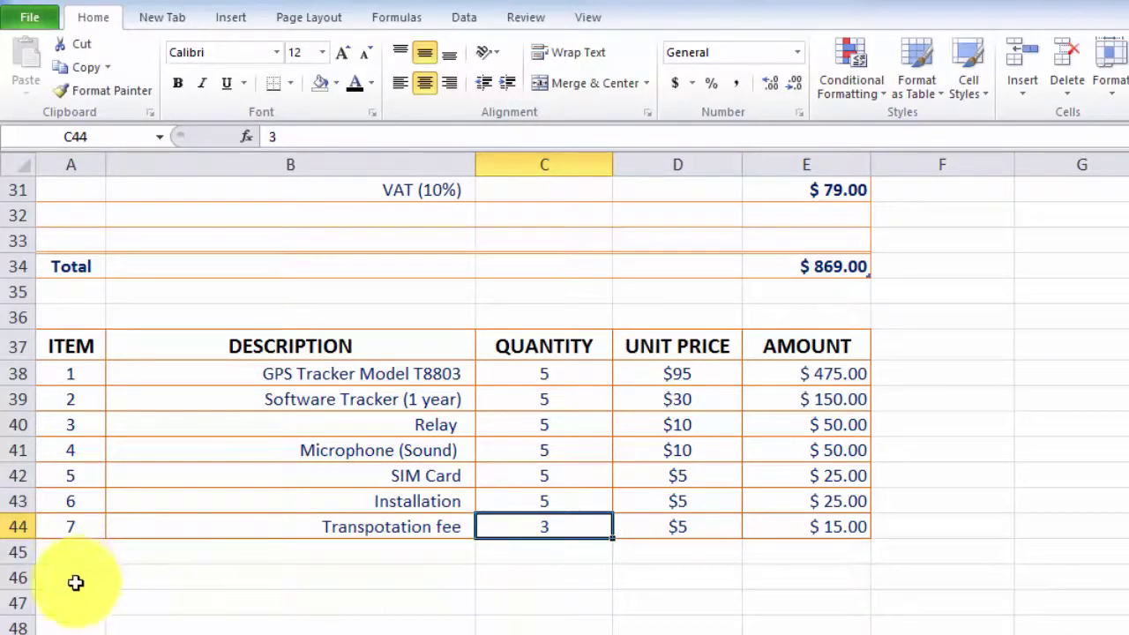
Step: Enter the label Total in cell A46
click(76, 583)
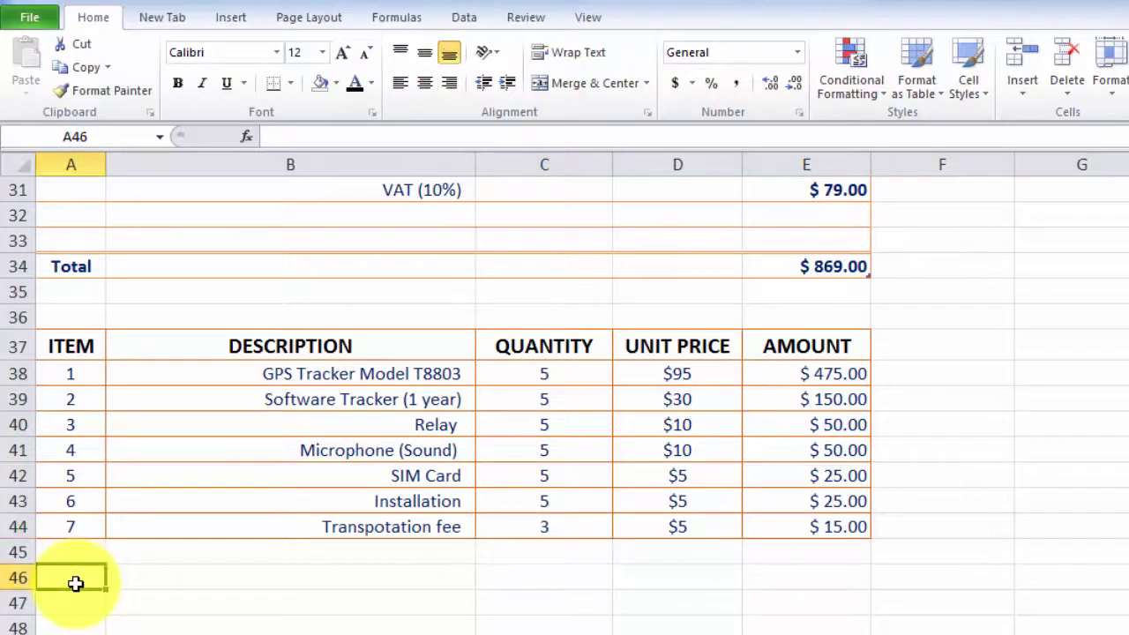
text(Total)
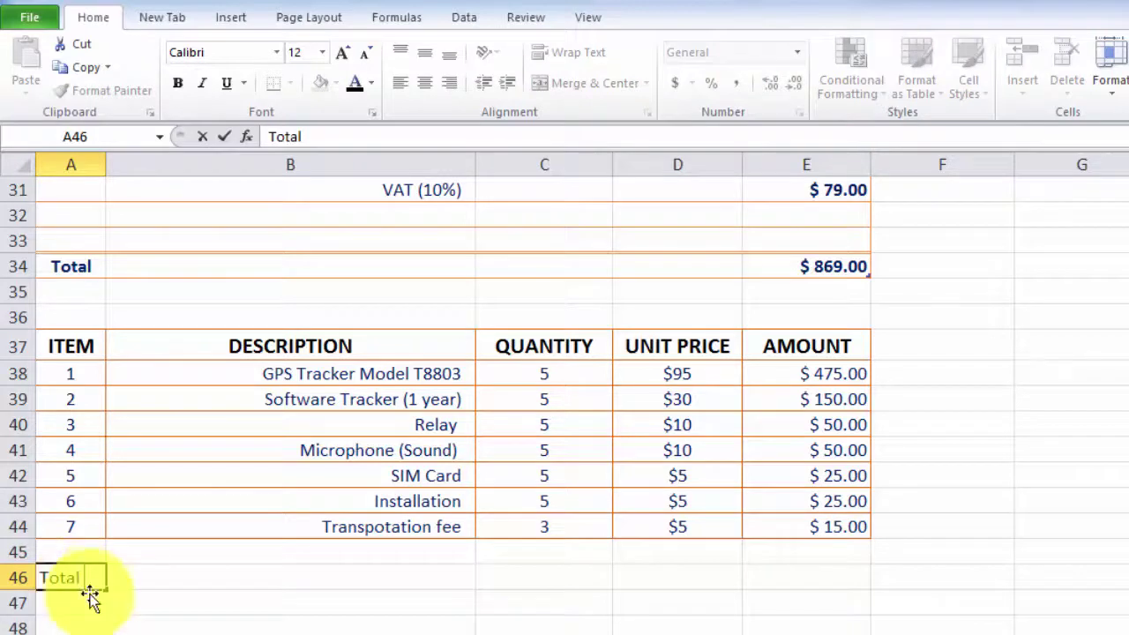
click(777, 584)
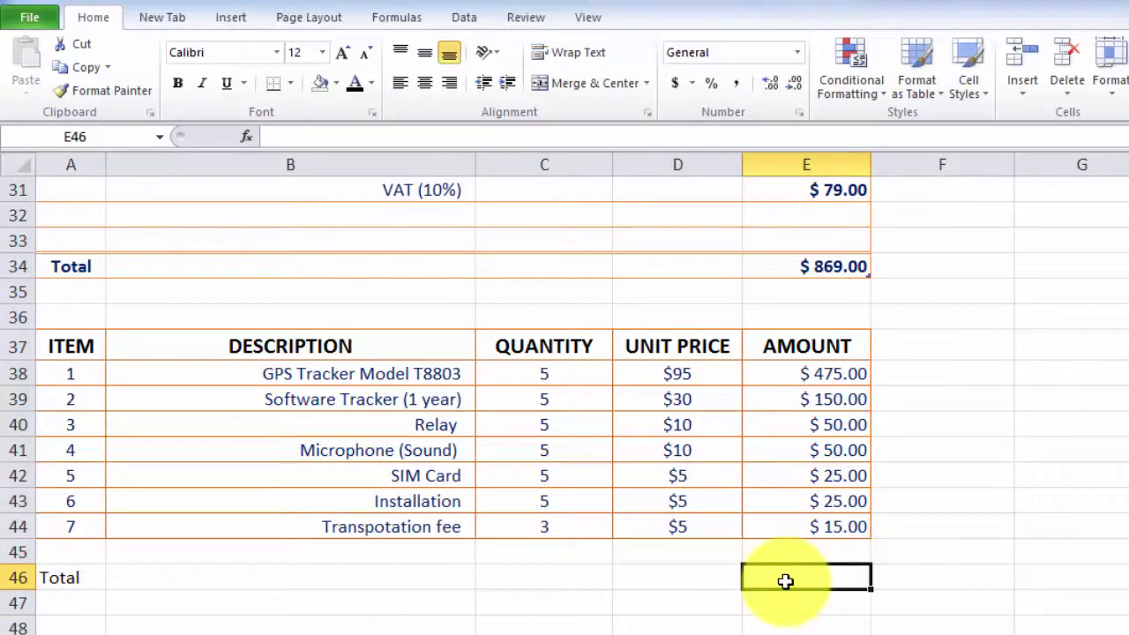
Step: Enter =SUM(E38:E44) in E46, giving a $790.00 total
text(=)
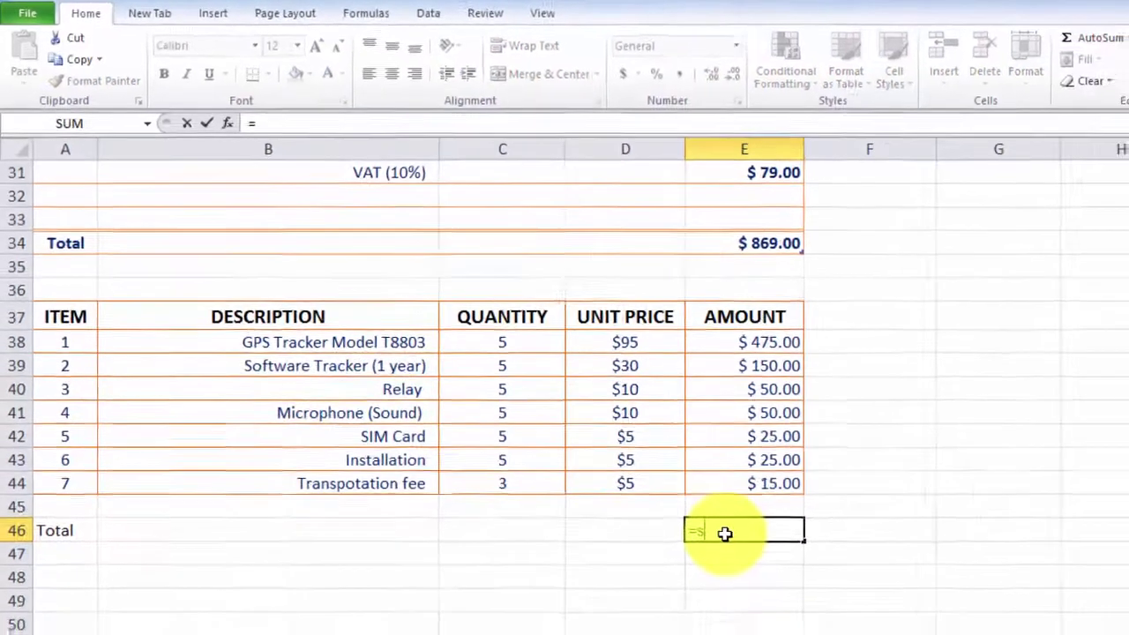
text(sum)
key(BackSpace)
key(BackSpace)
key(BackSpace)
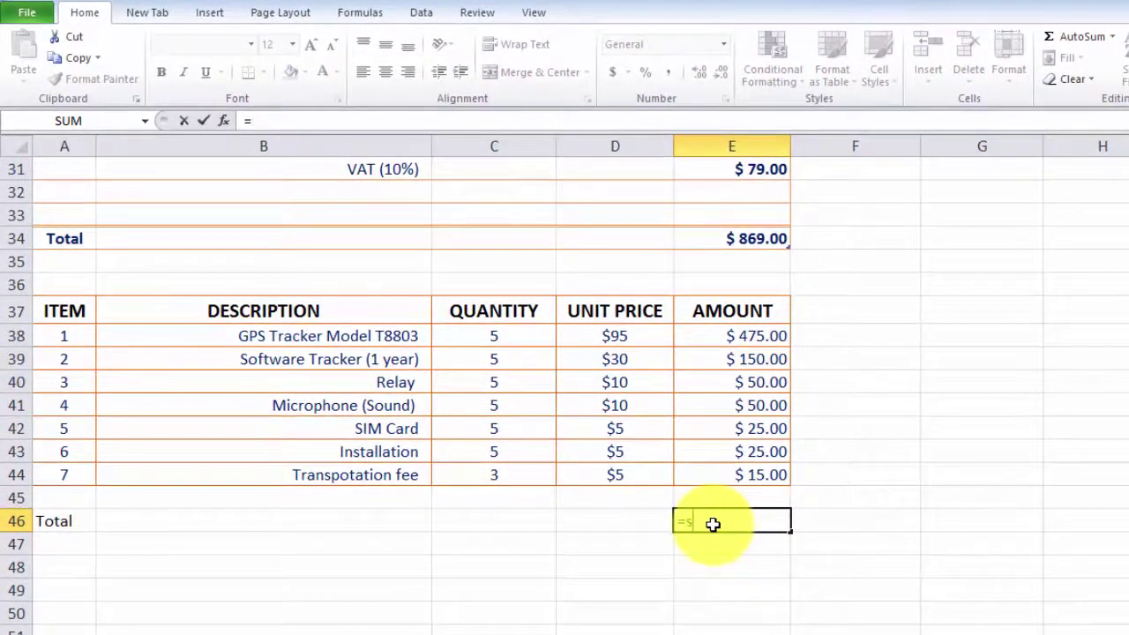
text(um)
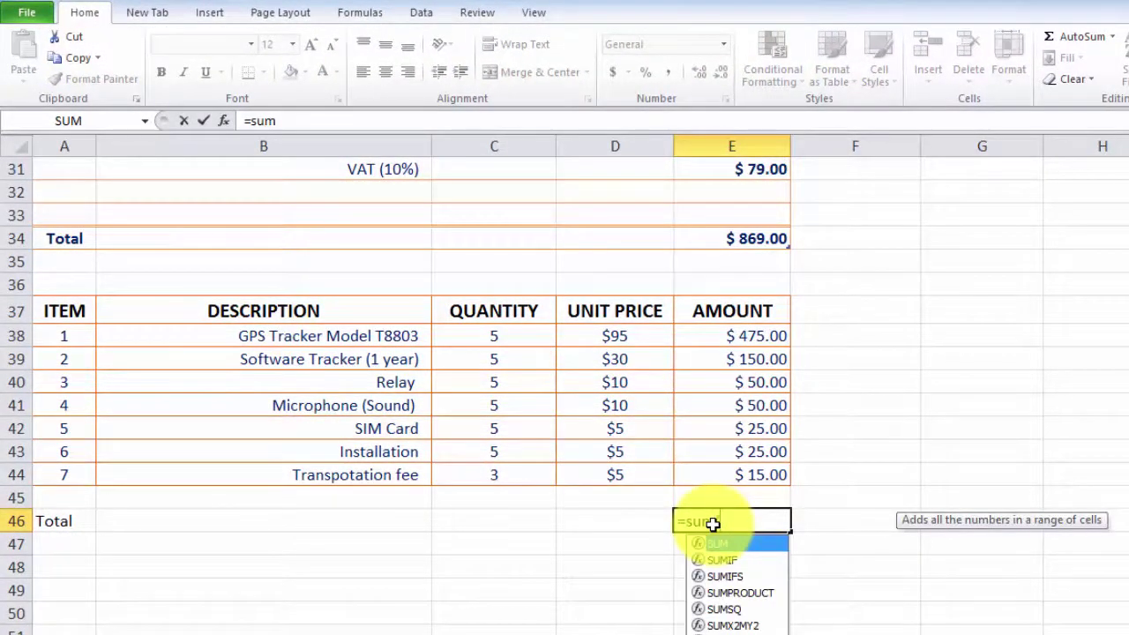
text(()
key(shift+Up)
key(shift+Up)
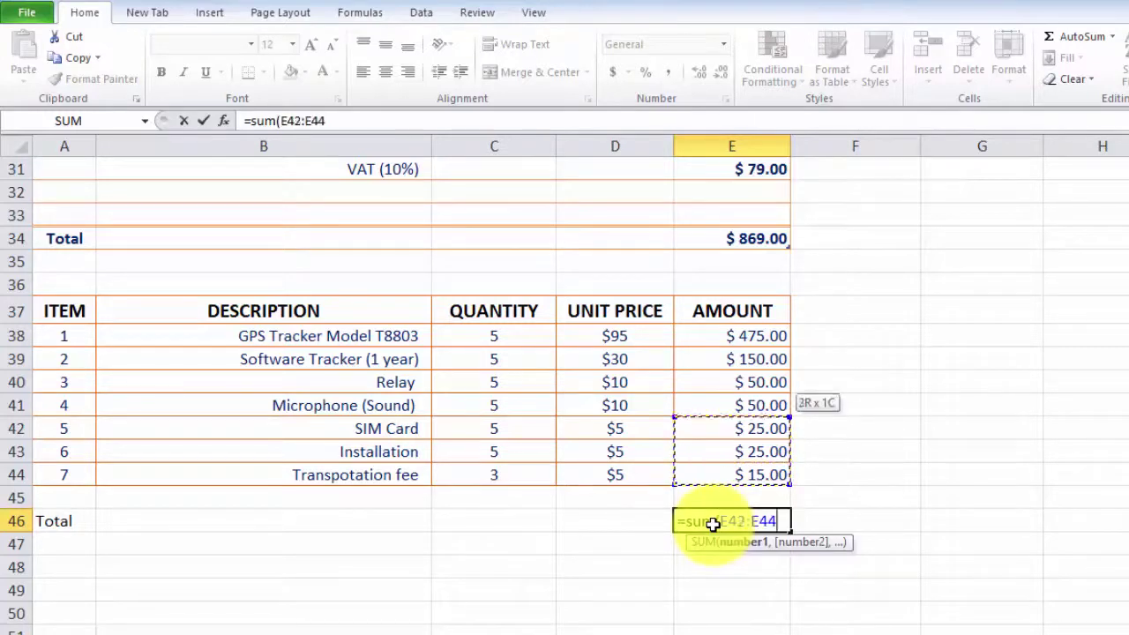
key(shift+Up)
key(shift+Up)
key(shift+Up)
key(shift+Up)
text())
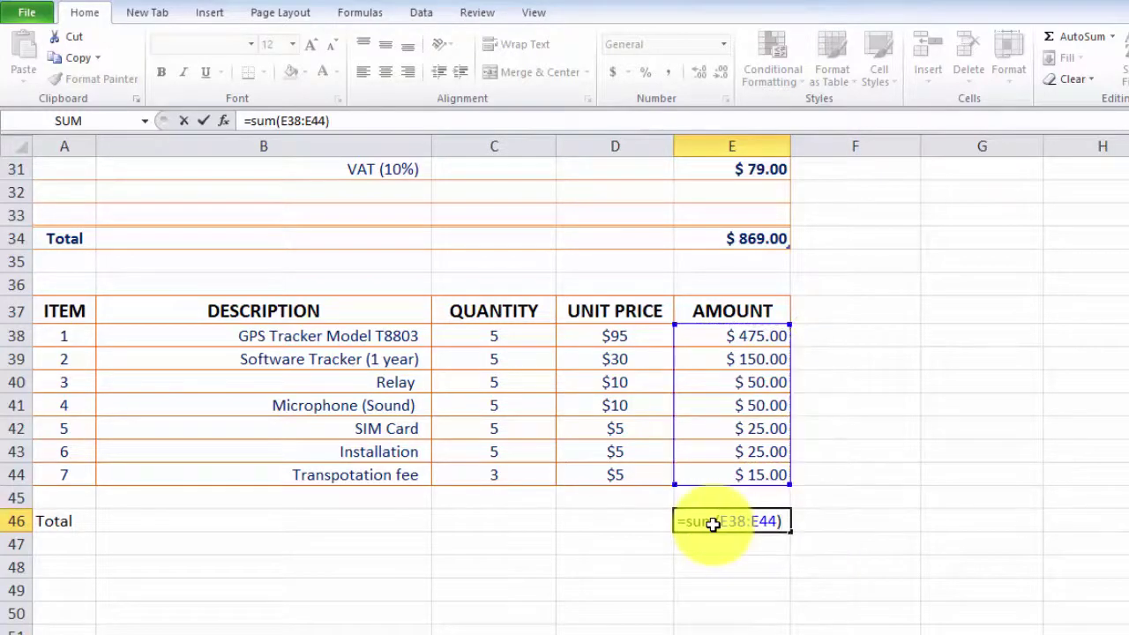
key(Return)
click(730, 520)
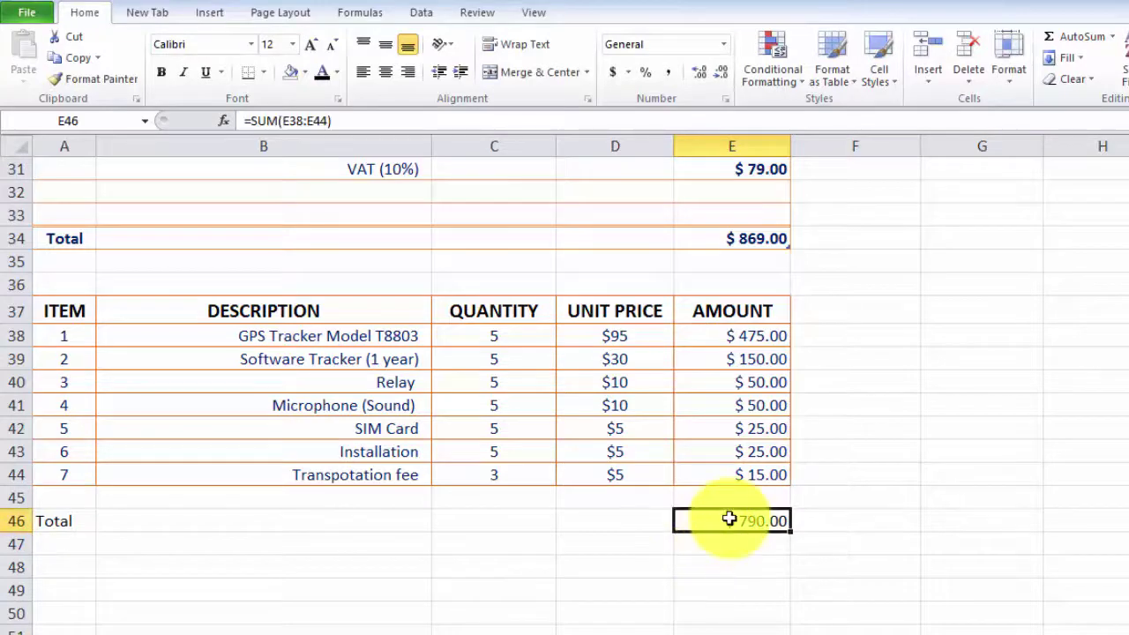
Step: Copy the VAT (10%) row B31:E31 with its $79.00 into row 45 at B45
scroll(741, 524, up, 1)
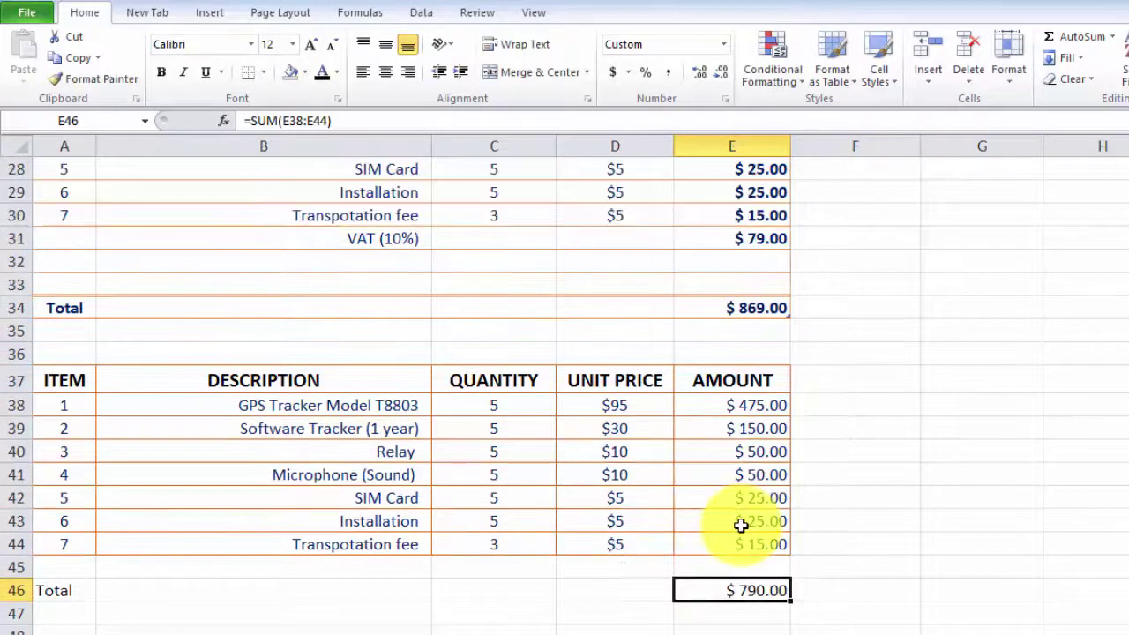
drag(353, 239, 706, 238)
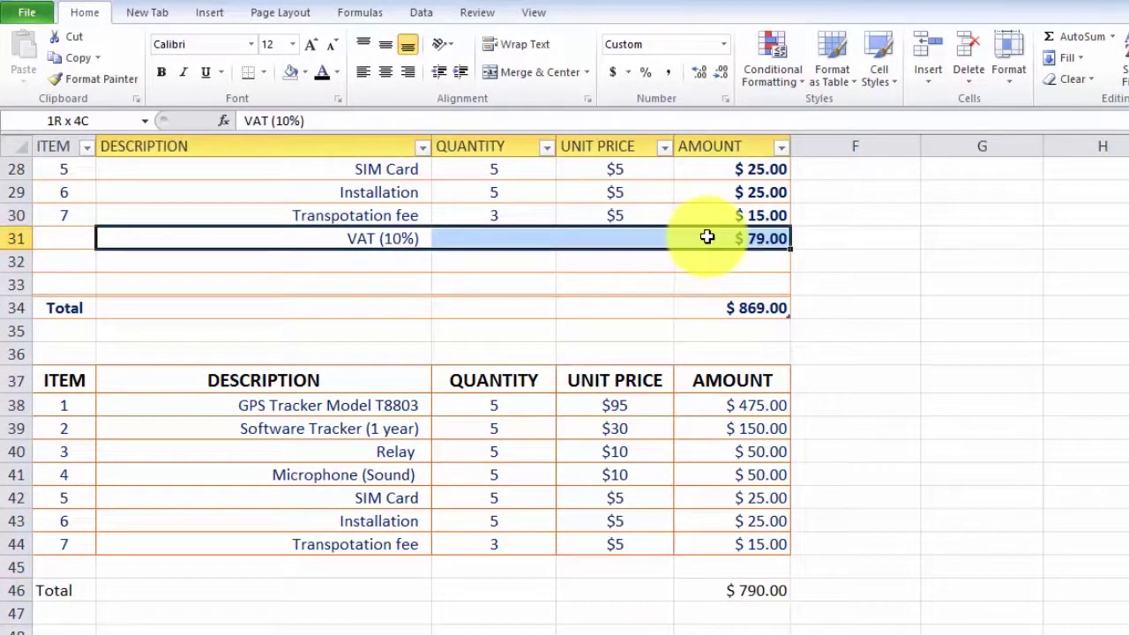
key(ctrl+c)
click(419, 565)
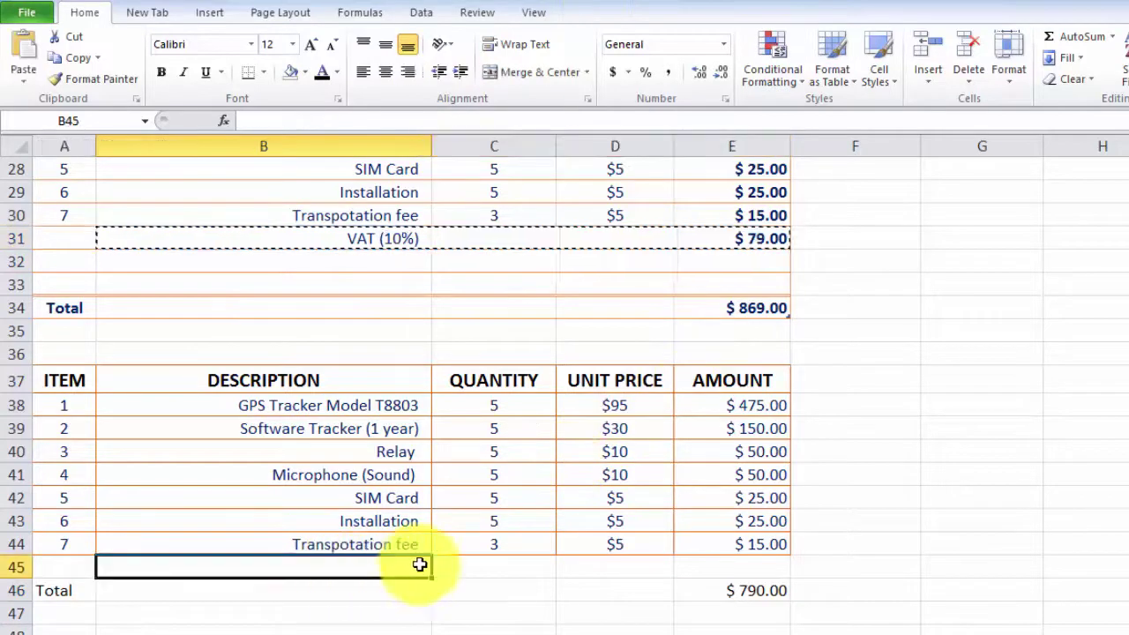
key(ctrl+v)
Step: Reopen the =SUM(E38:E44) total formula in E46 for editing
click(514, 590)
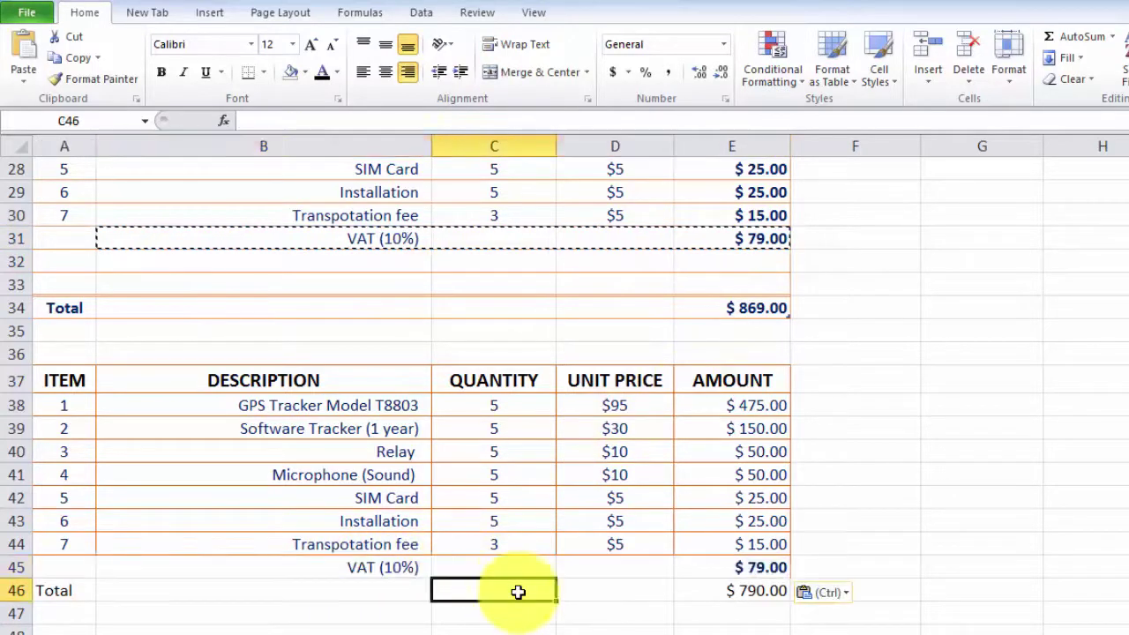
click(772, 586)
double_click(772, 591)
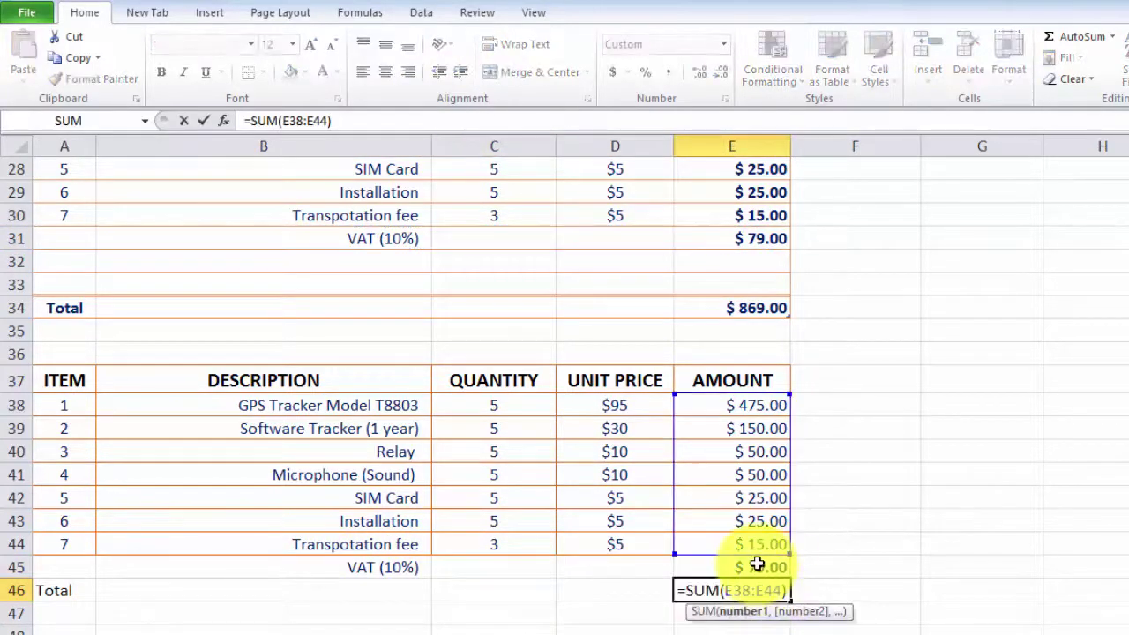
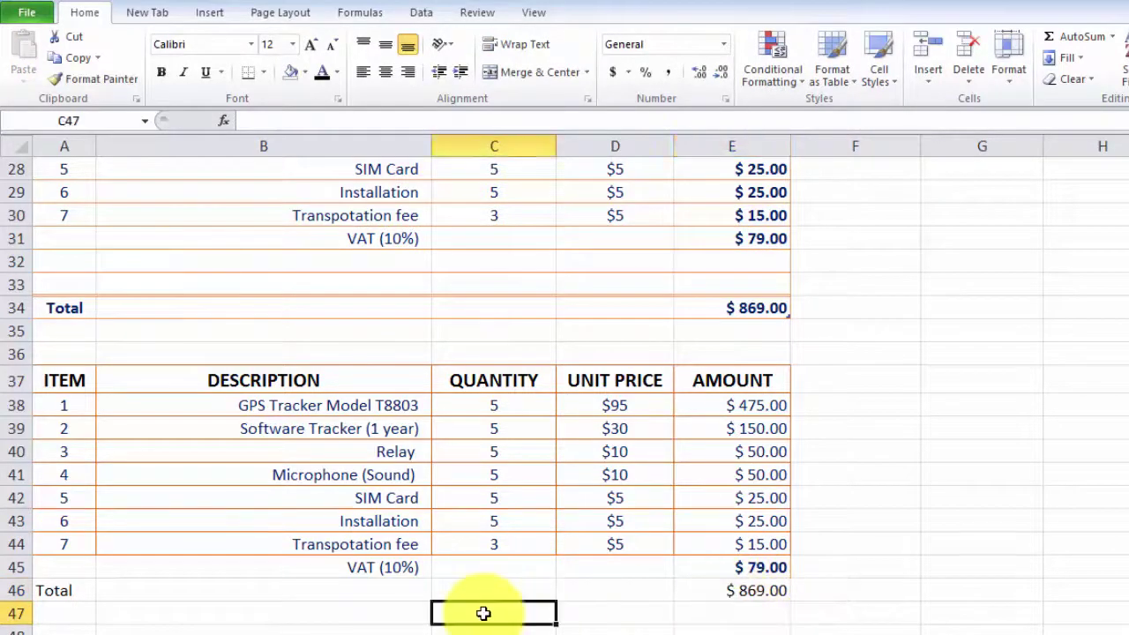
Step: Apply orange outline and inside borders to the copied table A37:E46, including the VAT and Total rows
click(678, 593)
scroll(361, 603, down, 1)
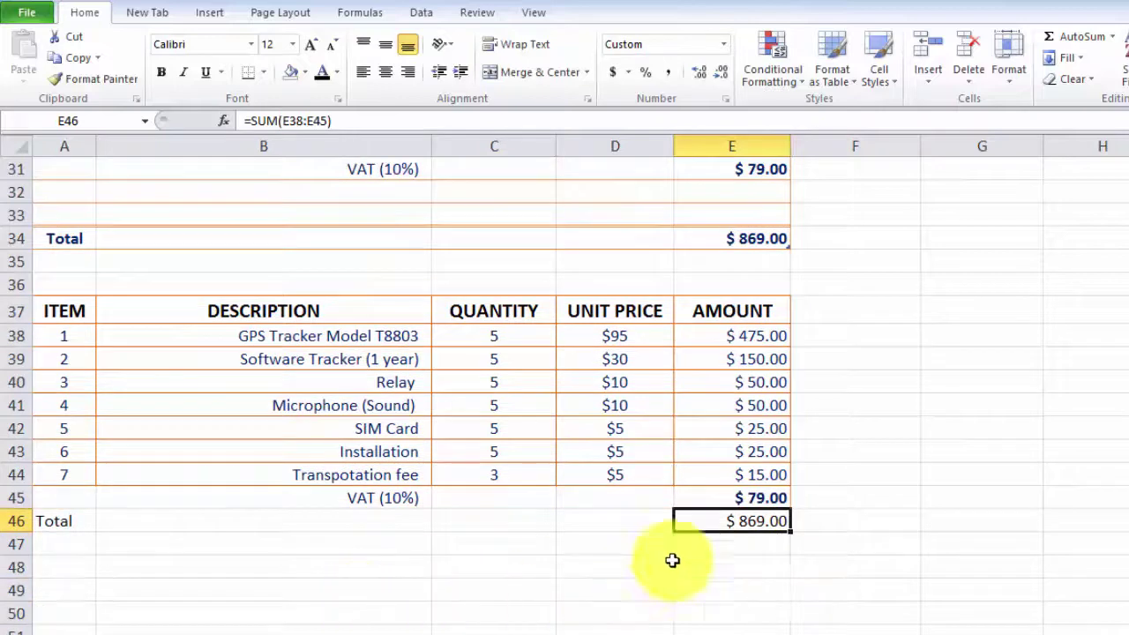
mouse_move(730, 519)
mouse_down()
mouse_move(35, 468)
mouse_move(38, 309)
mouse_up()
right_click(481, 454)
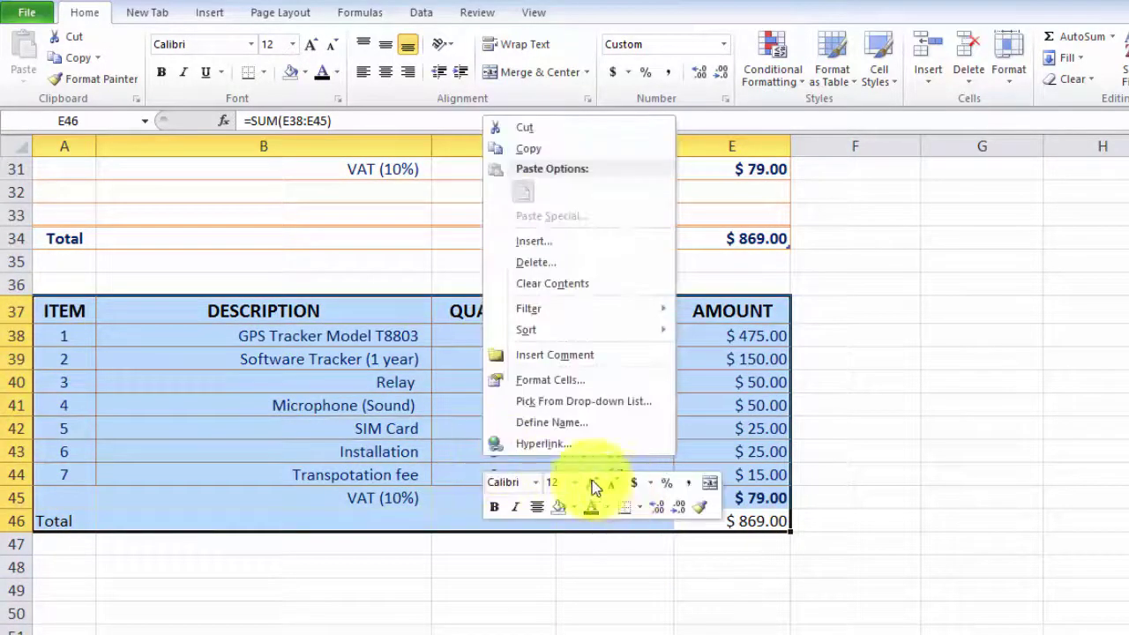
click(534, 384)
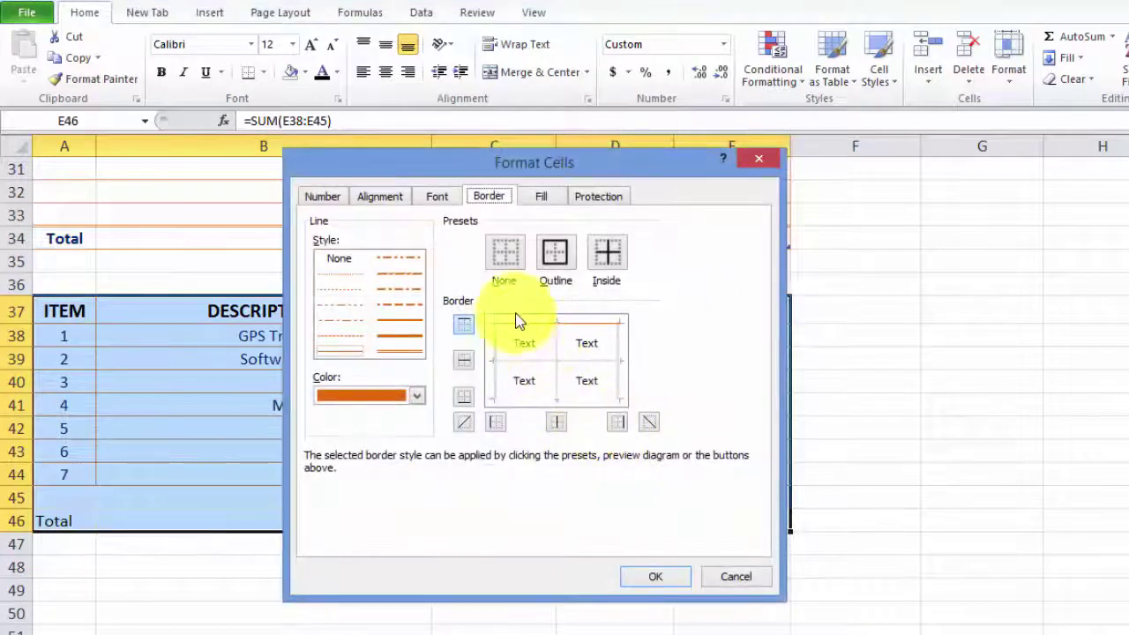
click(554, 253)
click(600, 260)
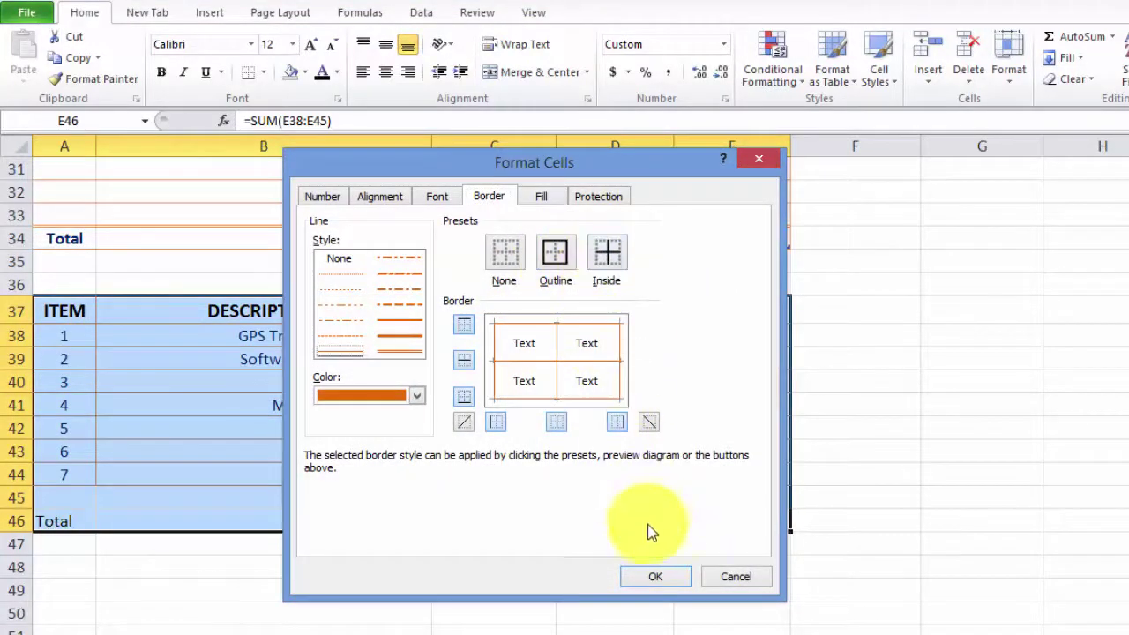
click(657, 575)
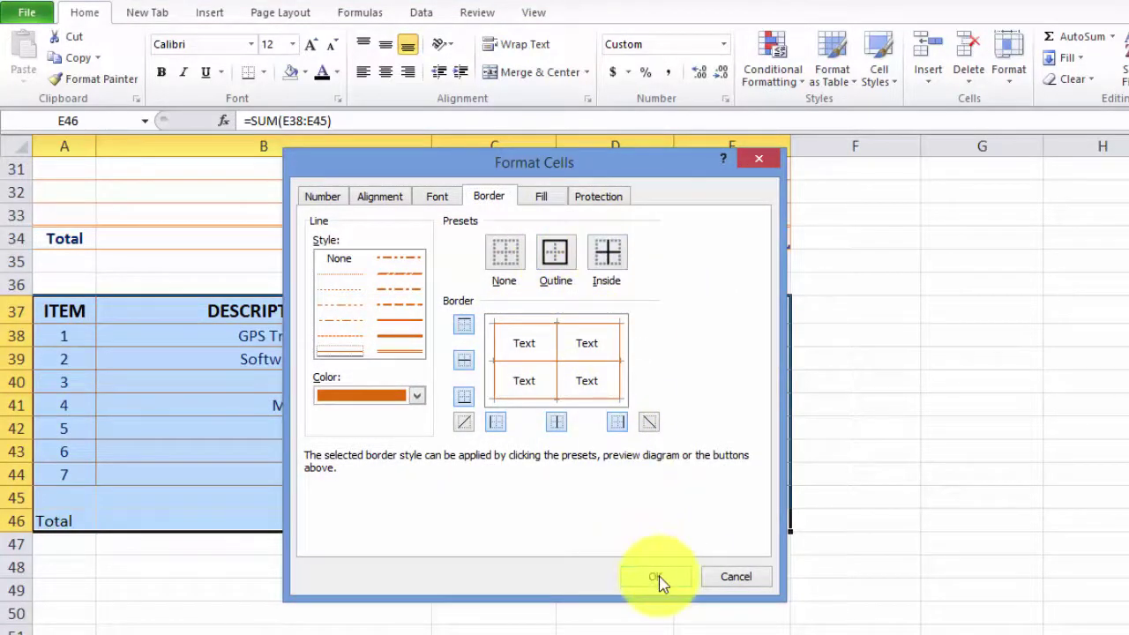
click(659, 577)
click(454, 566)
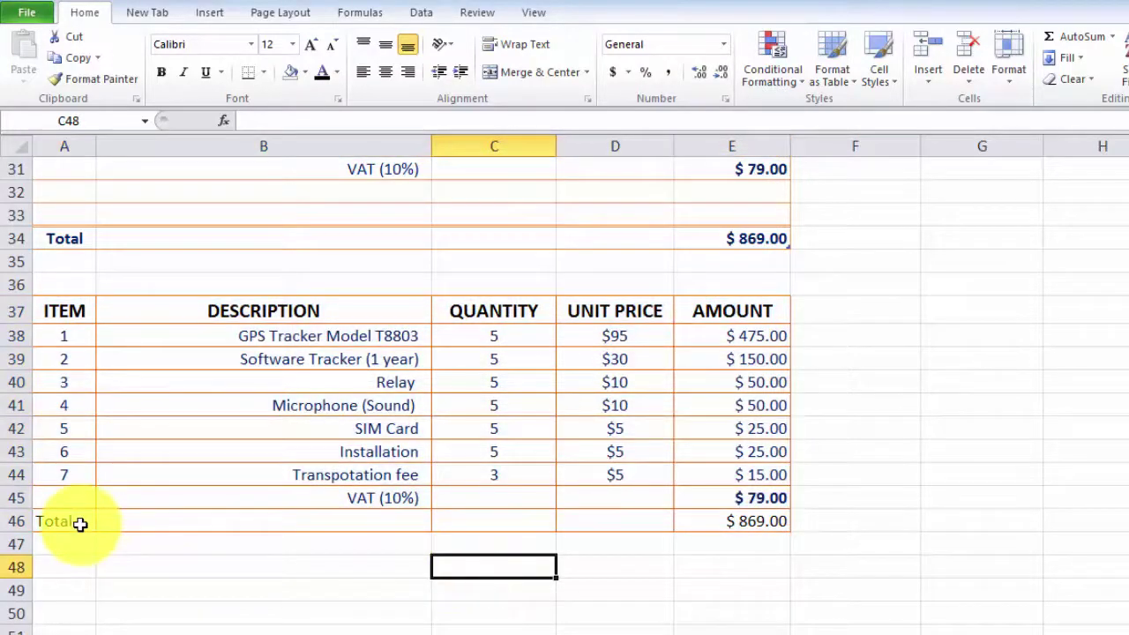
Step: Give the copied Total row A46:E46 a double-line top border
drag(80, 520, 732, 519)
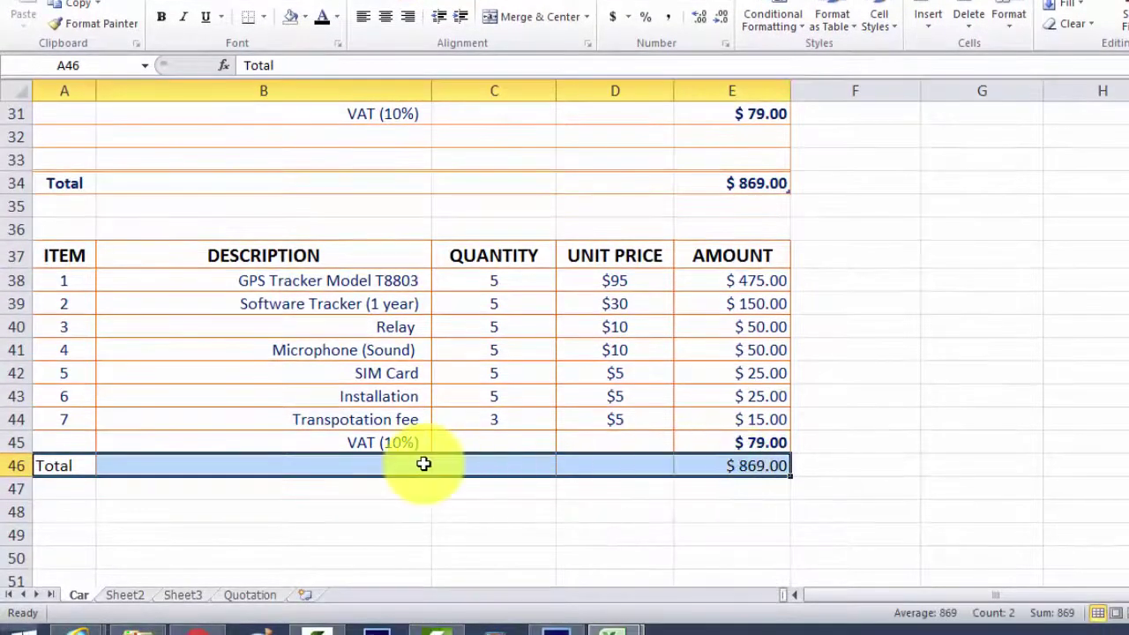
right_click(423, 464)
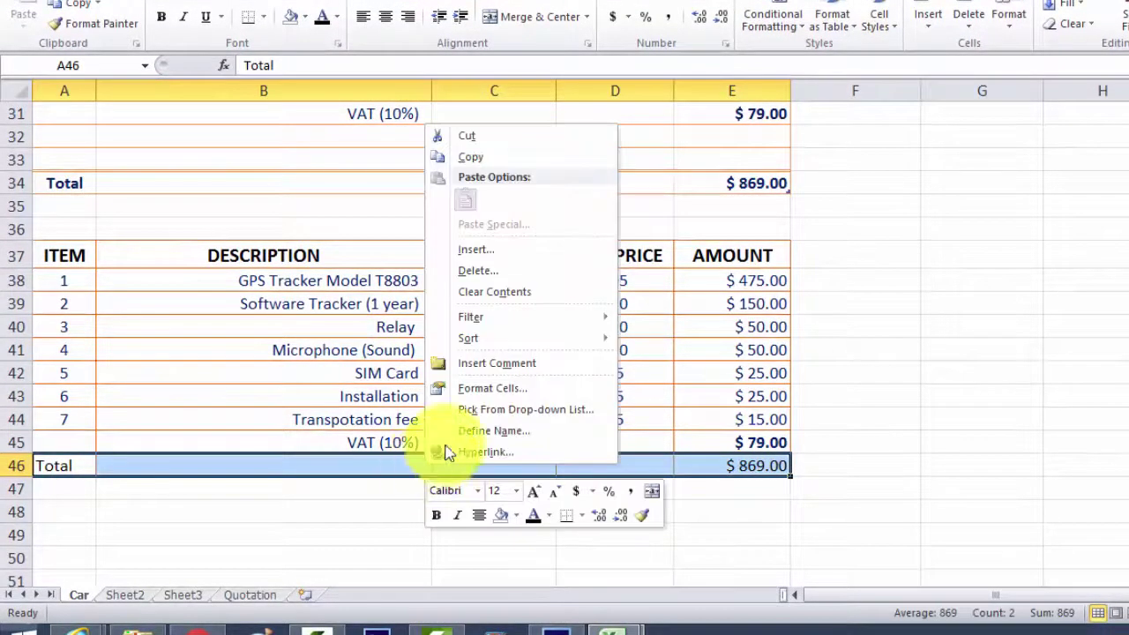
click(479, 391)
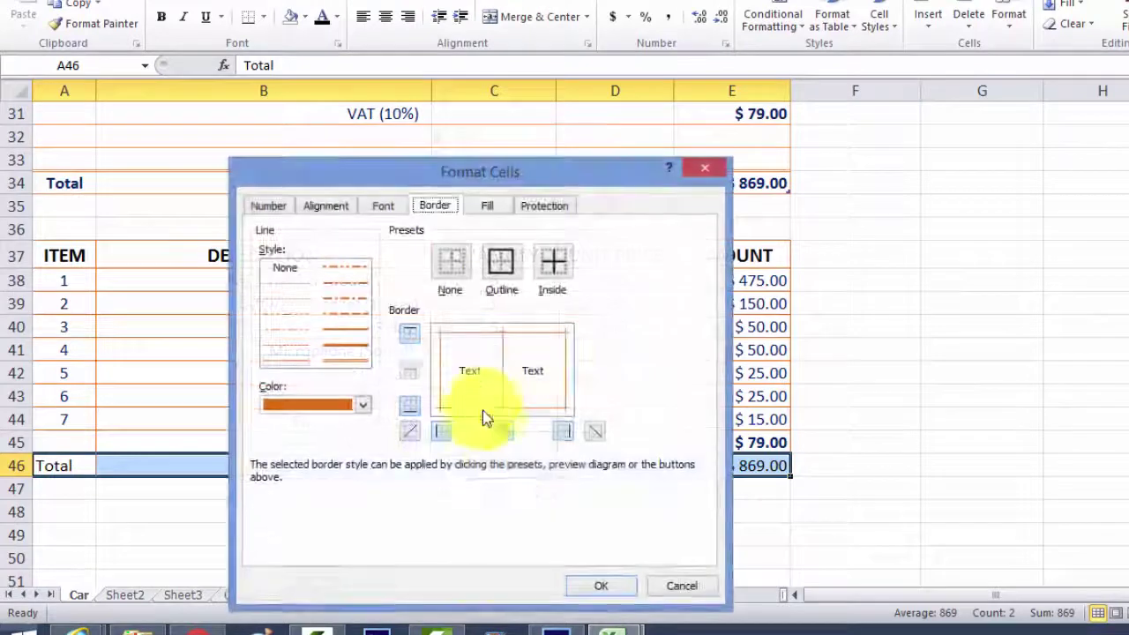
click(345, 361)
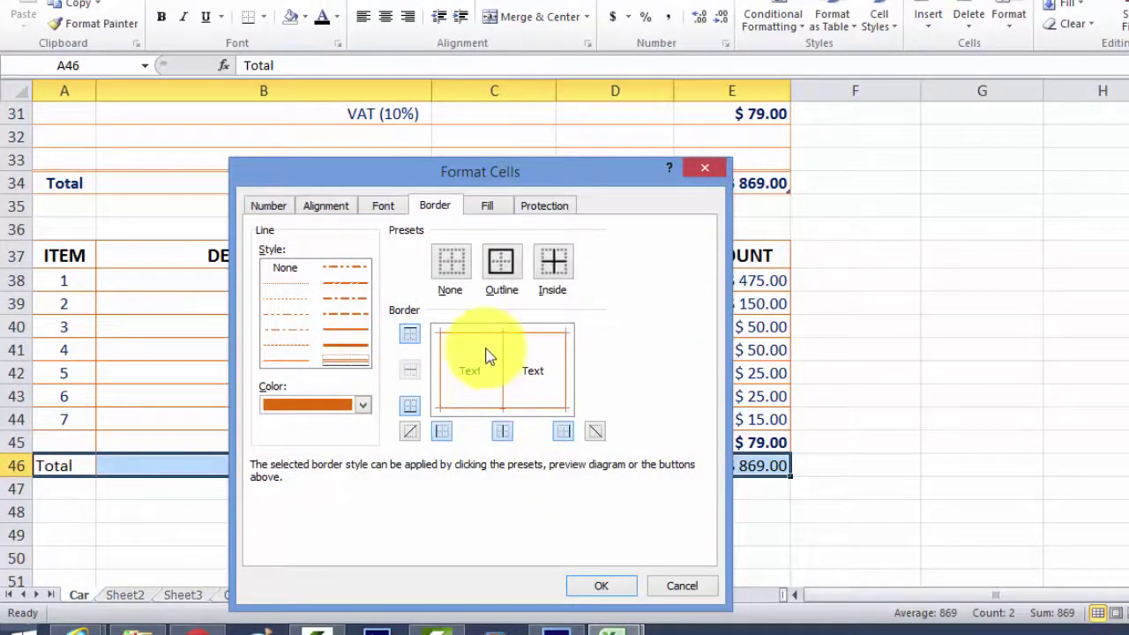
click(486, 338)
click(593, 583)
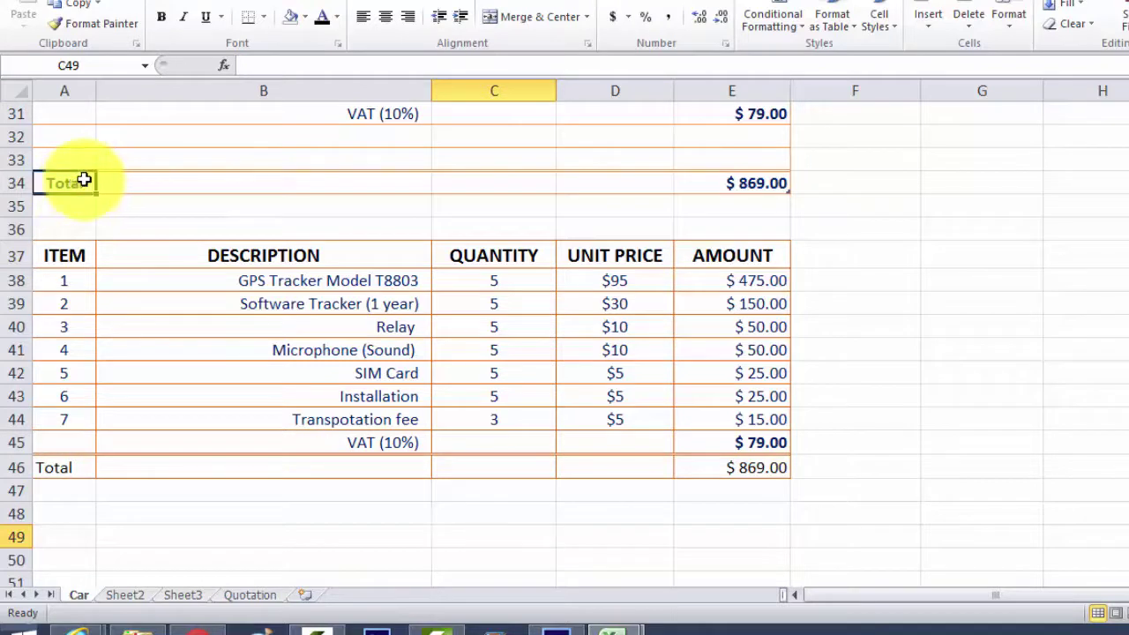
Step: Compare with the original Total row, then apply an outline border to the copied Total row
drag(83, 182, 731, 179)
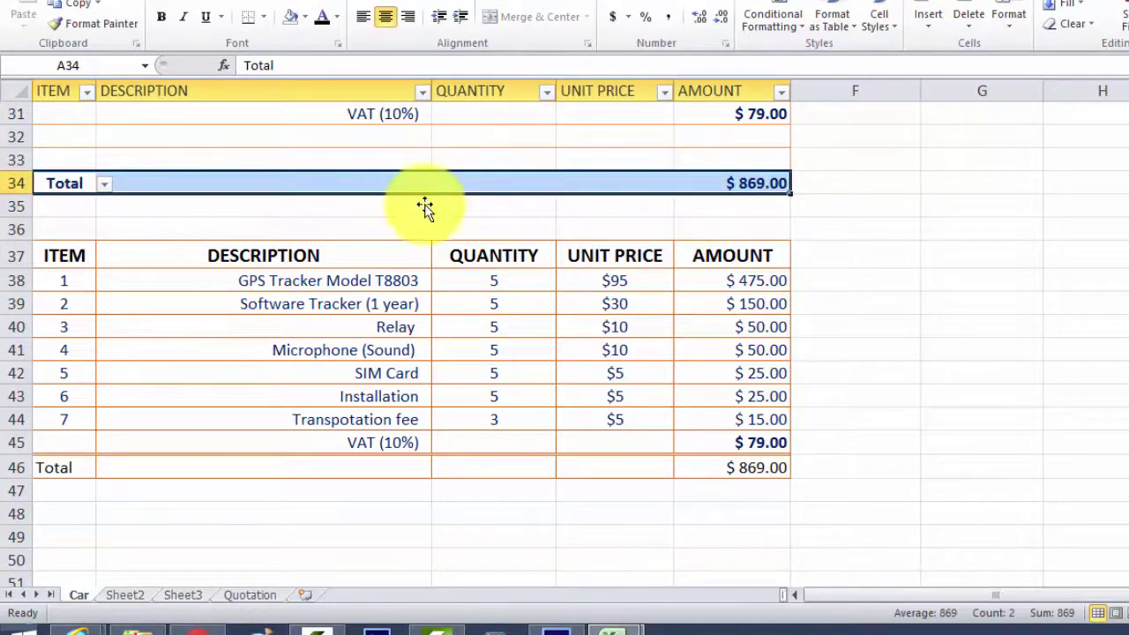
drag(75, 470, 715, 458)
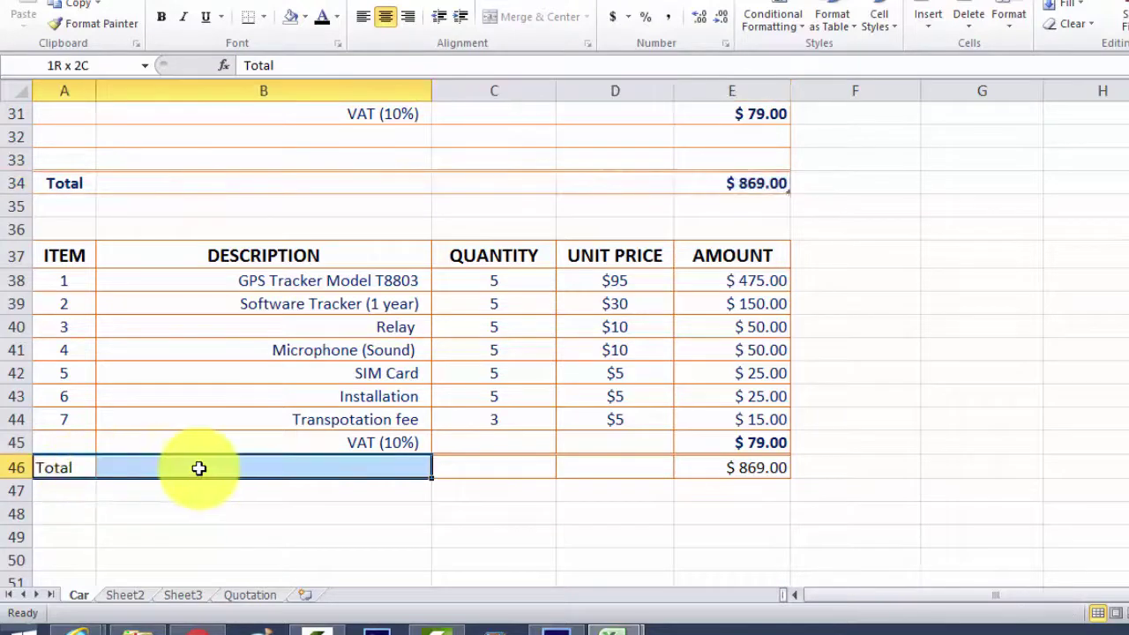
right_click(597, 466)
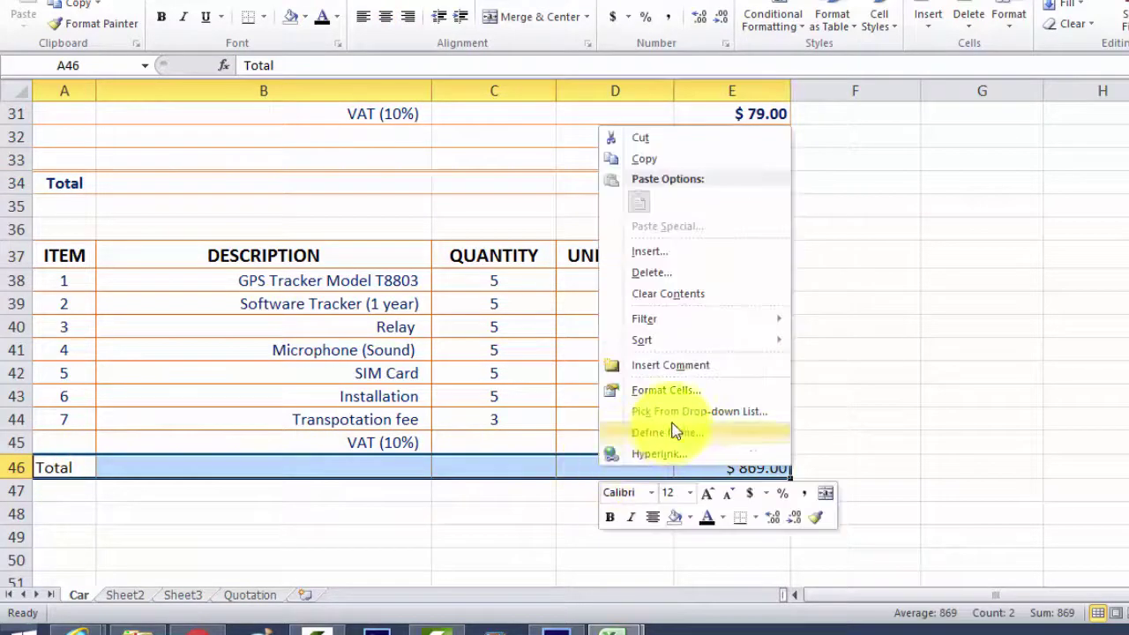
click(665, 390)
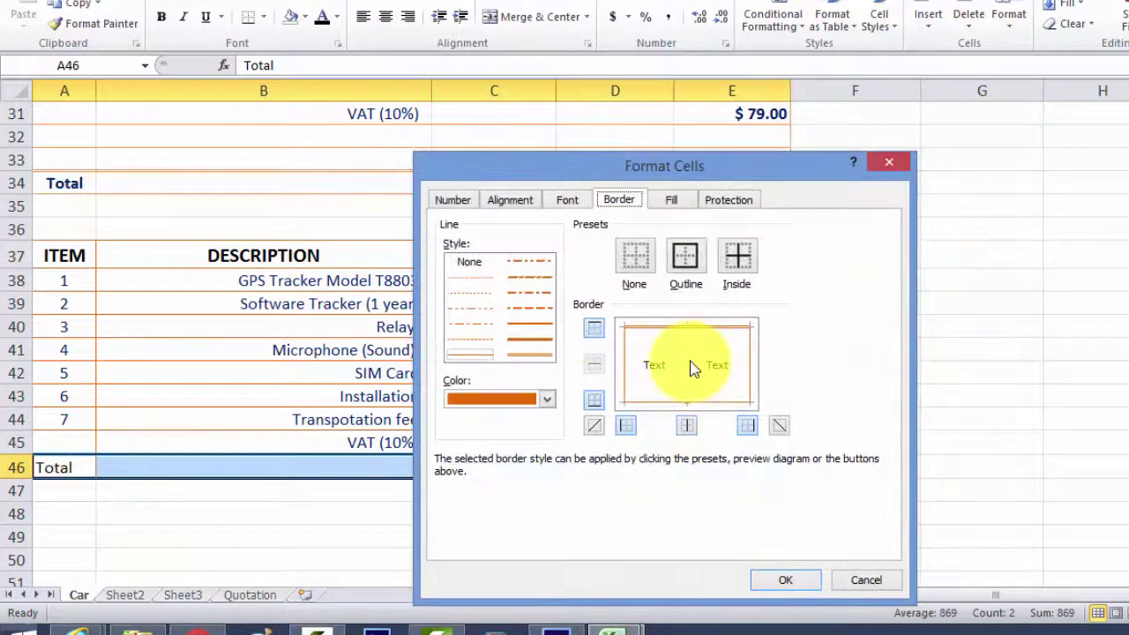
click(772, 581)
click(716, 534)
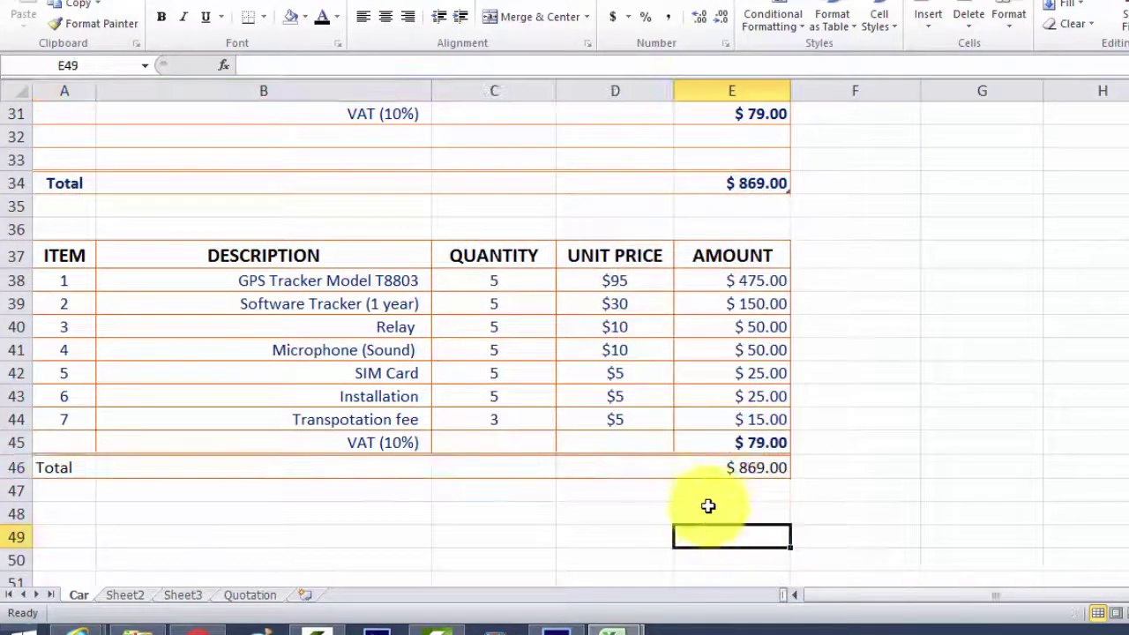
Step: Check the amount and sum formulas in cells E46, E44, E40 and E43
click(748, 468)
click(755, 420)
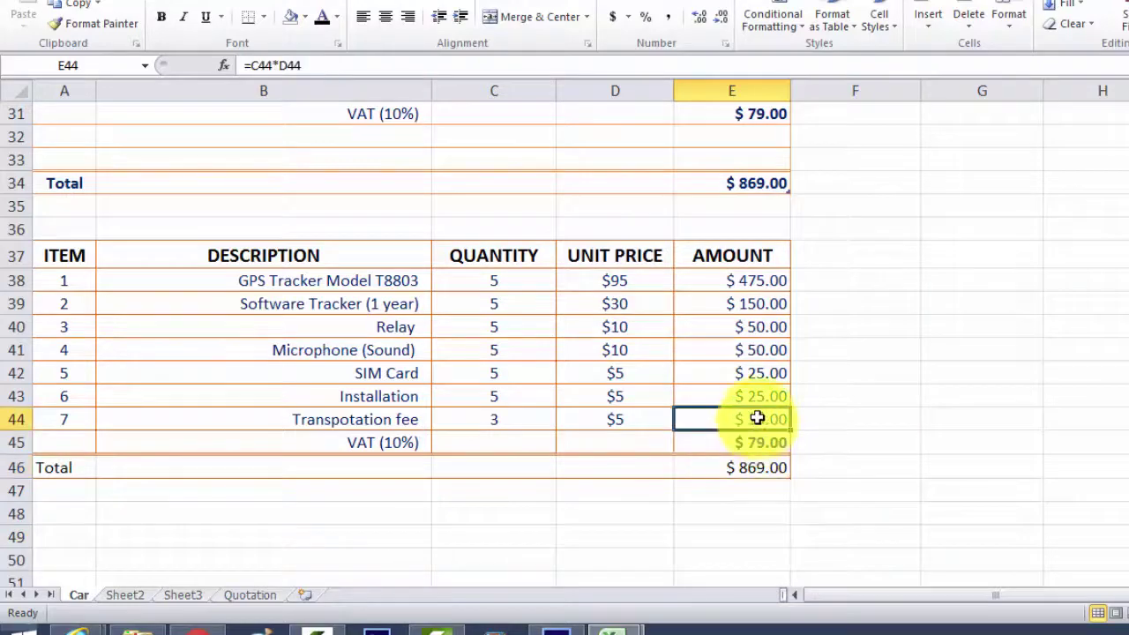
click(748, 327)
click(746, 396)
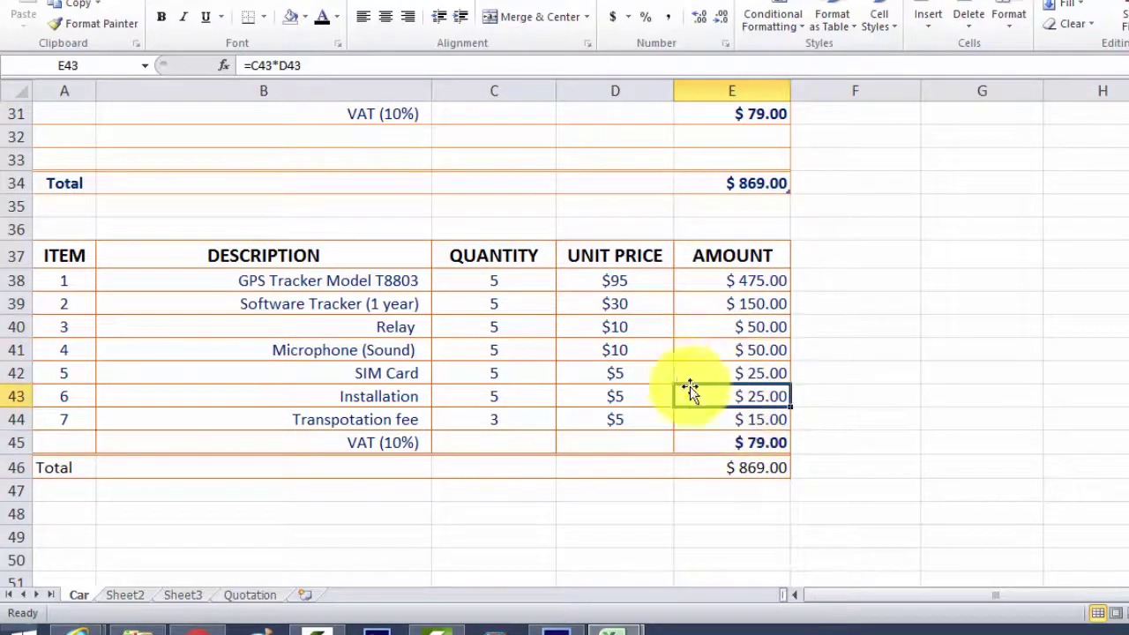
Step: Fill the heading row A37:E37 (ITEM to AMOUNT) with the light orange theme colour
scroll(265, 375, up, 3)
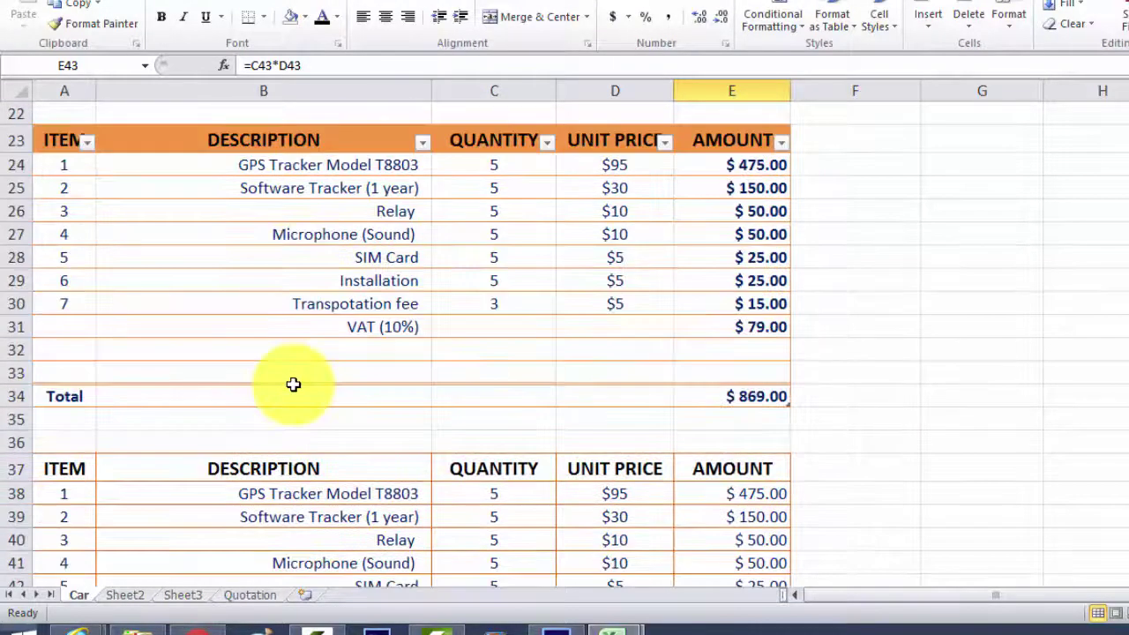
scroll(292, 385, up, 2)
scroll(292, 386, up, 3)
scroll(297, 385, down, 6)
scroll(299, 385, down, 2)
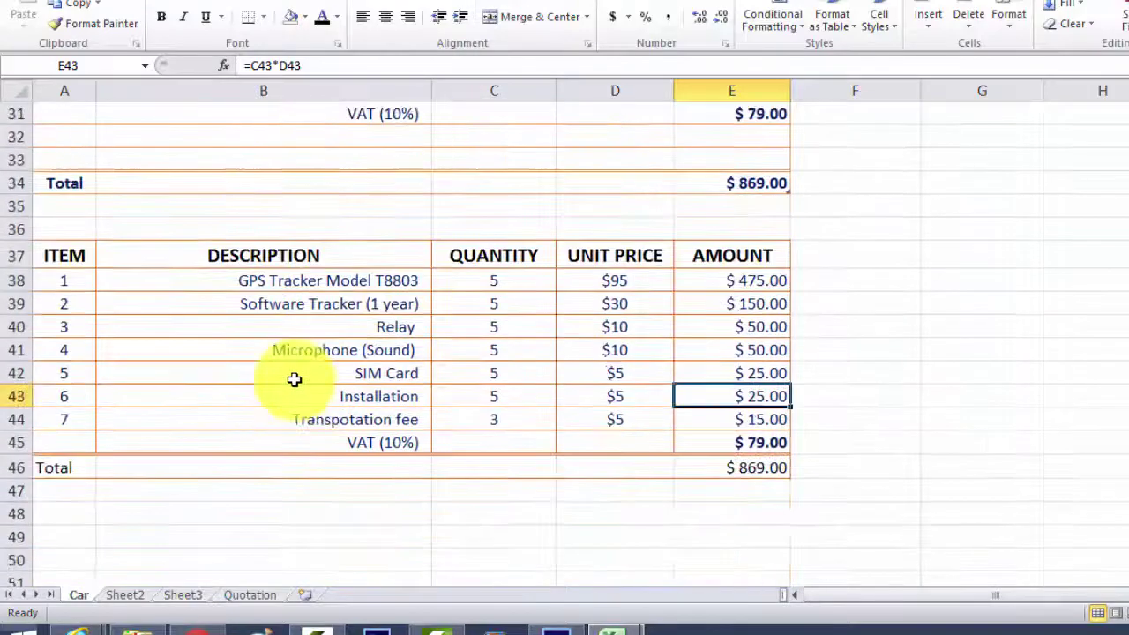
drag(55, 252, 745, 245)
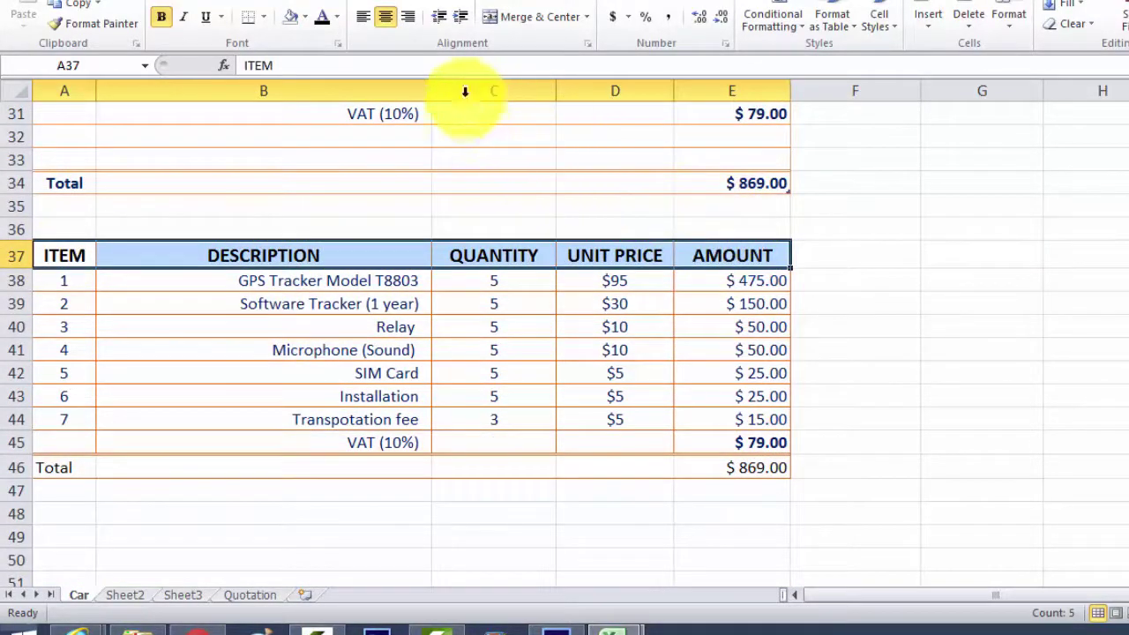
click(303, 19)
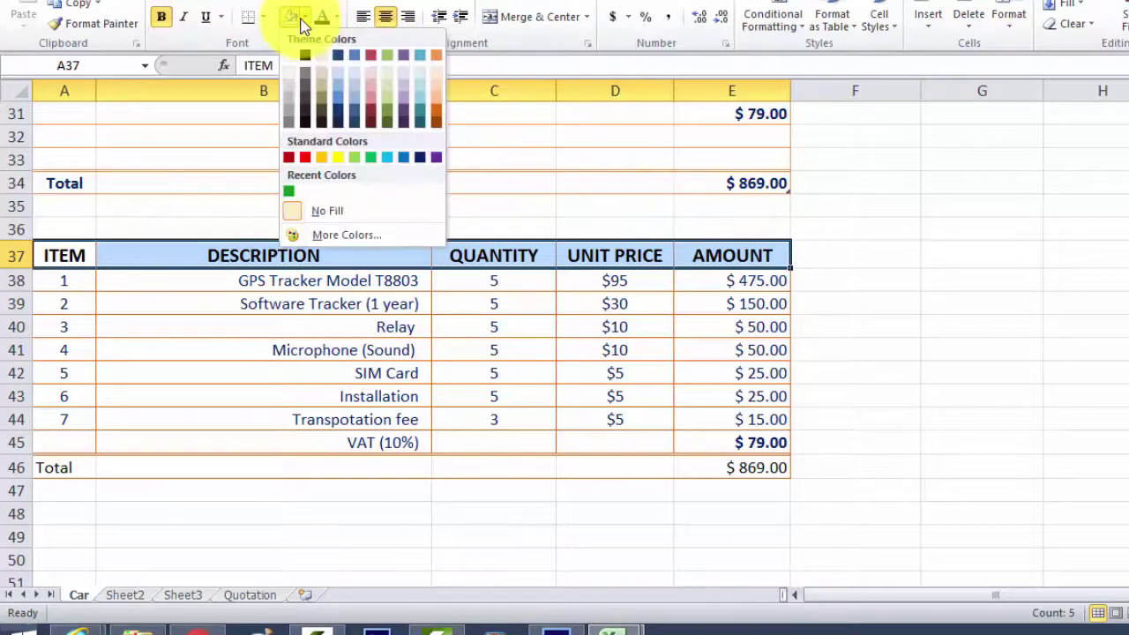
click(439, 106)
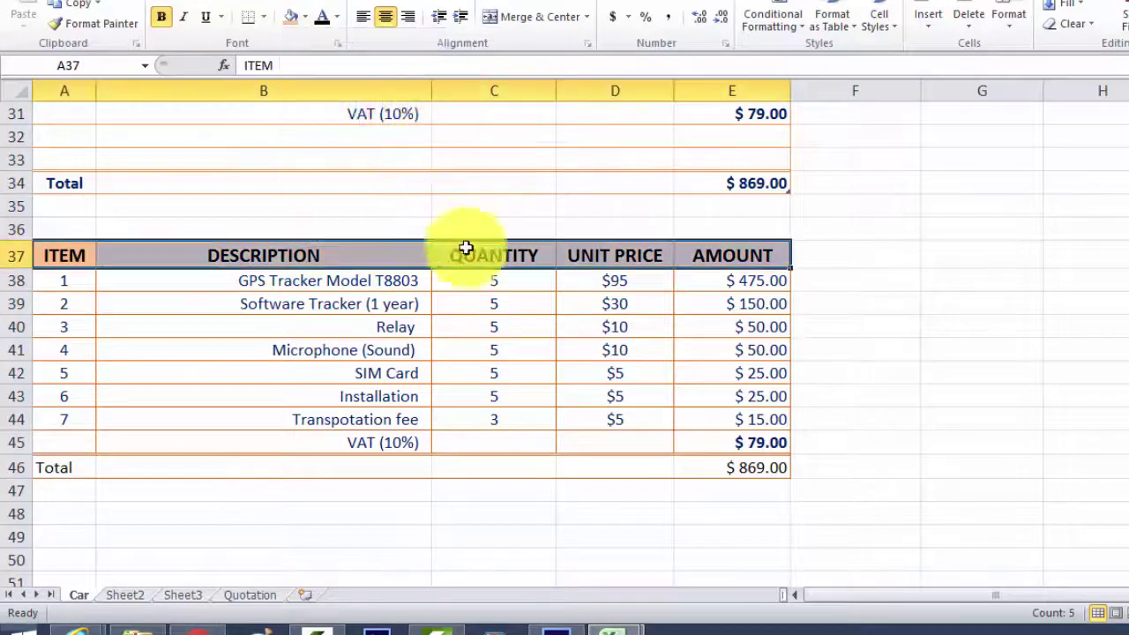
click(137, 281)
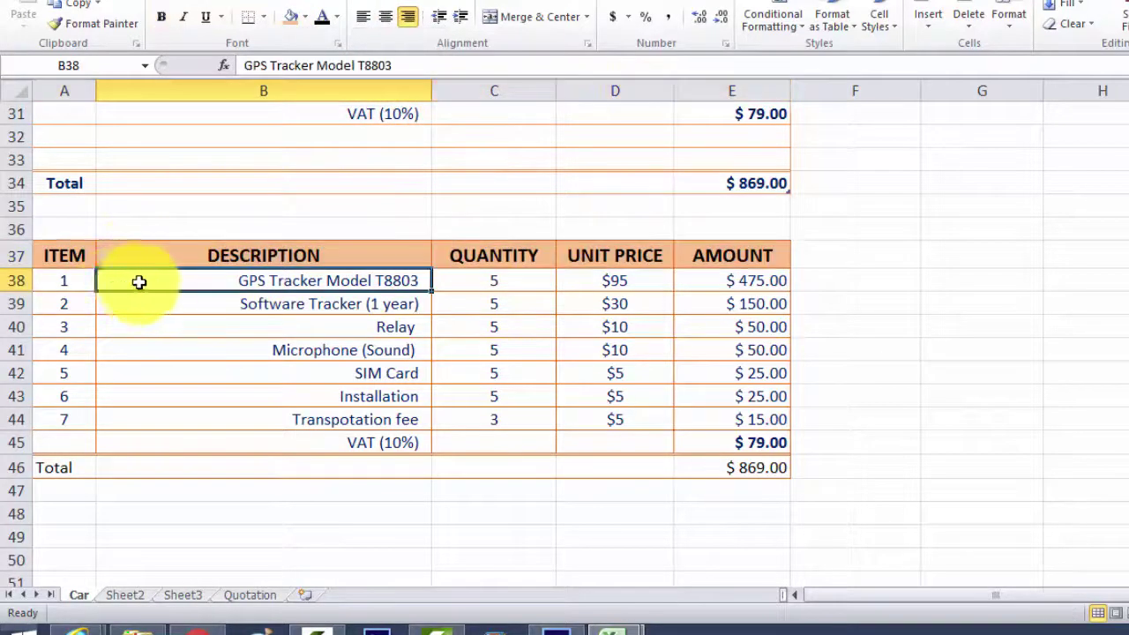
Step: Select the row 37 headings ITEM through AMOUNT again
scroll(139, 282, up, 3)
scroll(133, 269, up, 1)
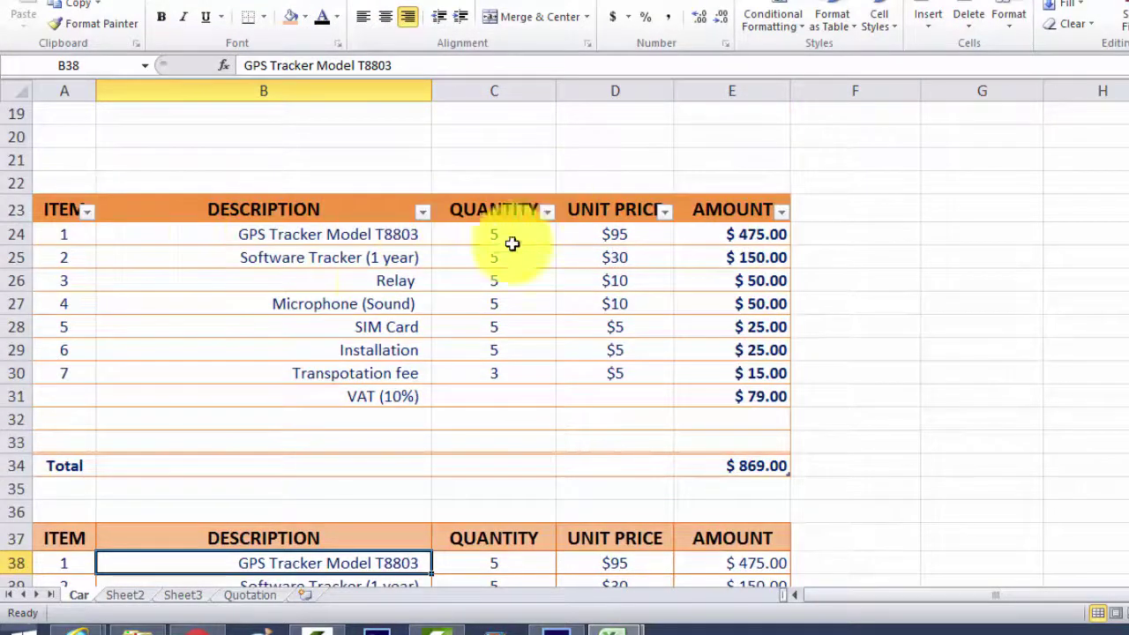
scroll(423, 274, down, 1)
scroll(194, 349, down, 1)
click(60, 390)
drag(60, 389, 712, 383)
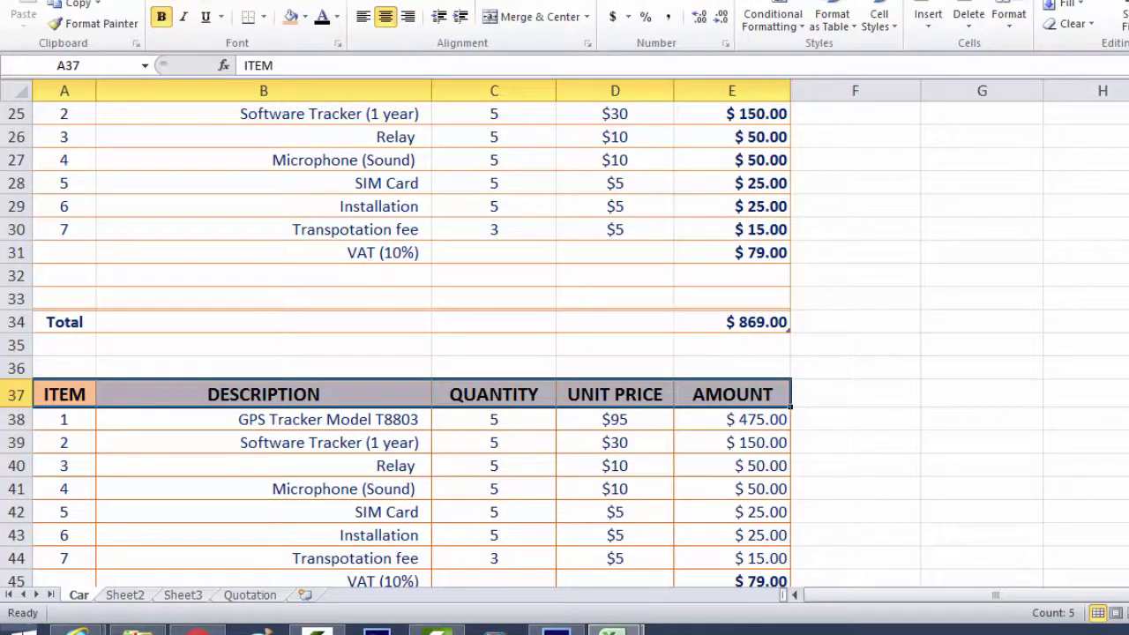
Step: Turn on Filter from the Data tab for the row 37 headings
click(282, 0)
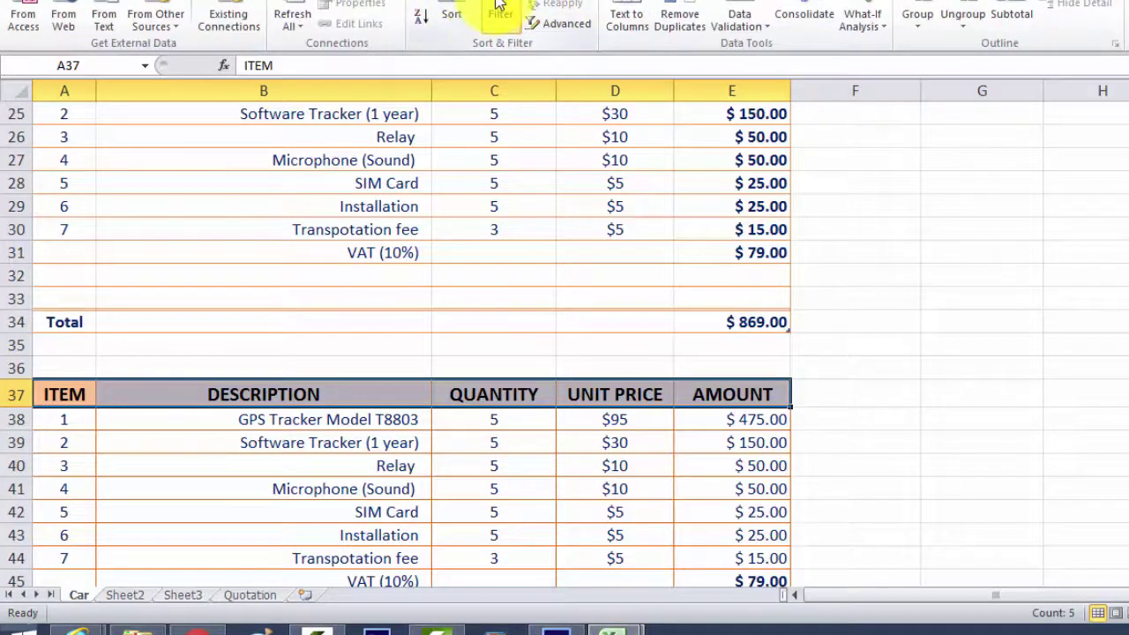
click(498, 9)
click(323, 437)
Step: Scroll through the sheet to compare the new orange table with the original above
scroll(685, 375, down, 1)
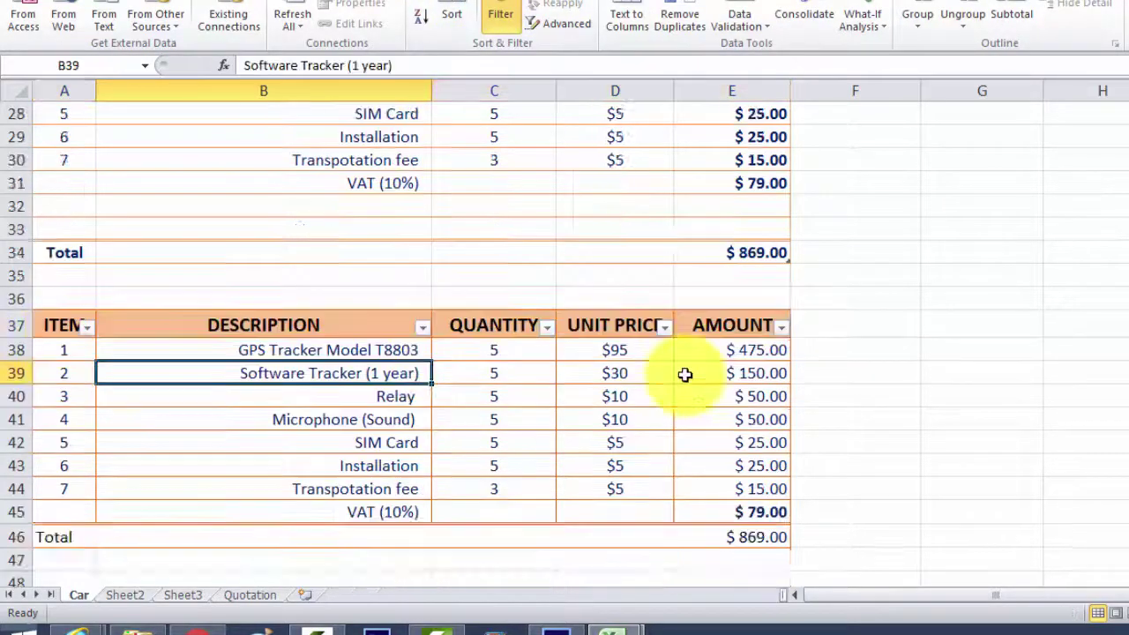
scroll(685, 375, up, 1)
scroll(685, 375, down, 2)
ctrl+scroll(685, 375, down, 2)
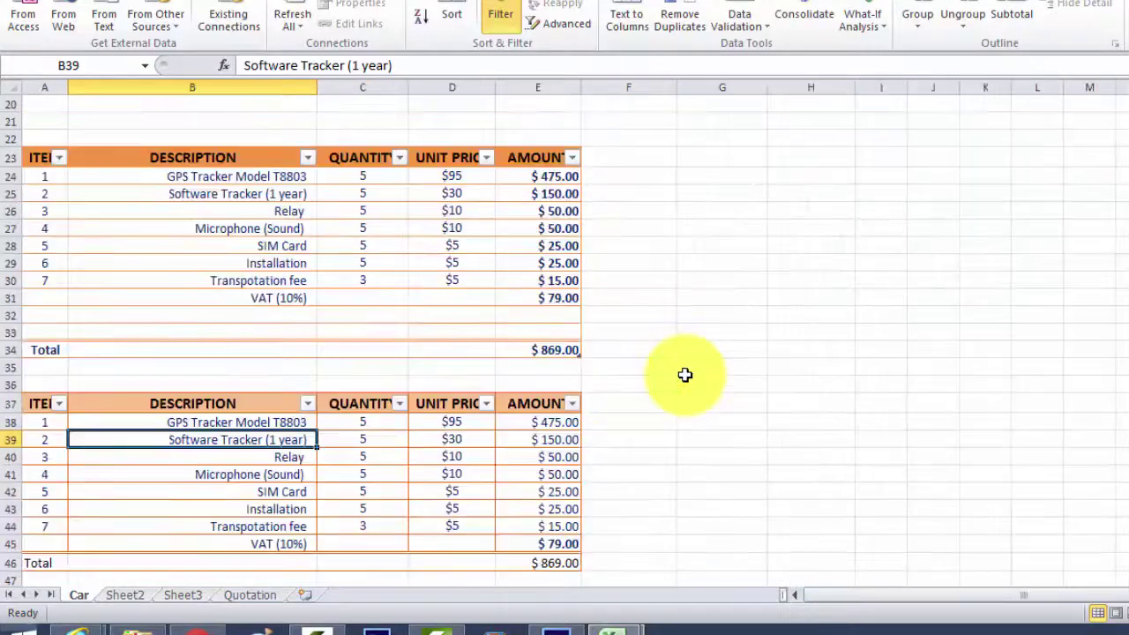
ctrl+scroll(685, 375, down, 1)
ctrl+scroll(685, 374, up, 5)
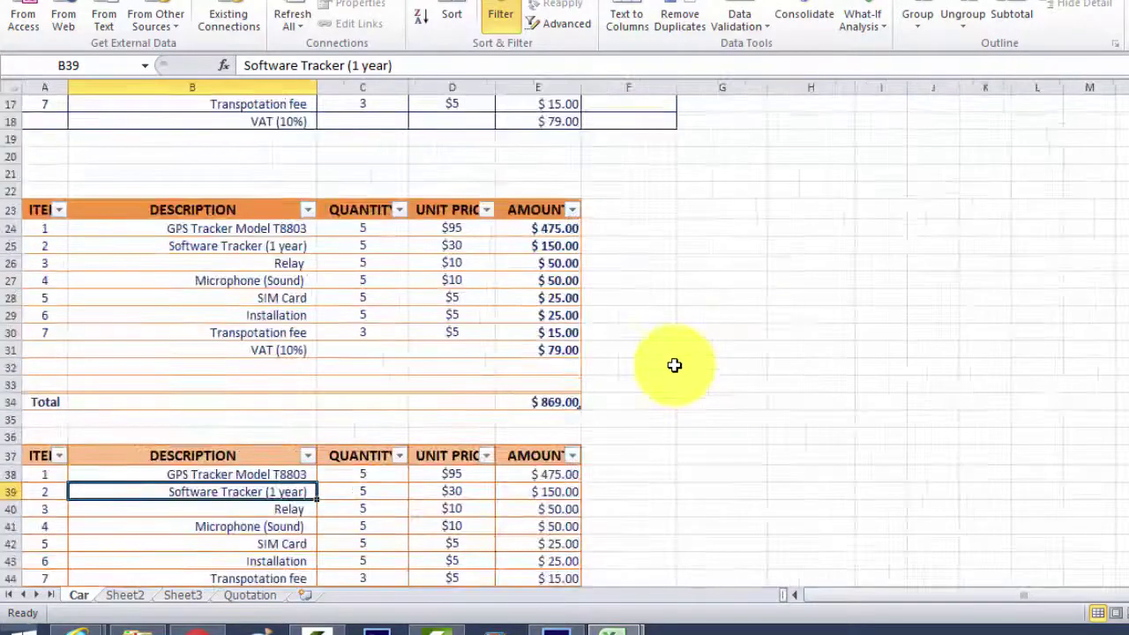
scroll(674, 365, up, 1)
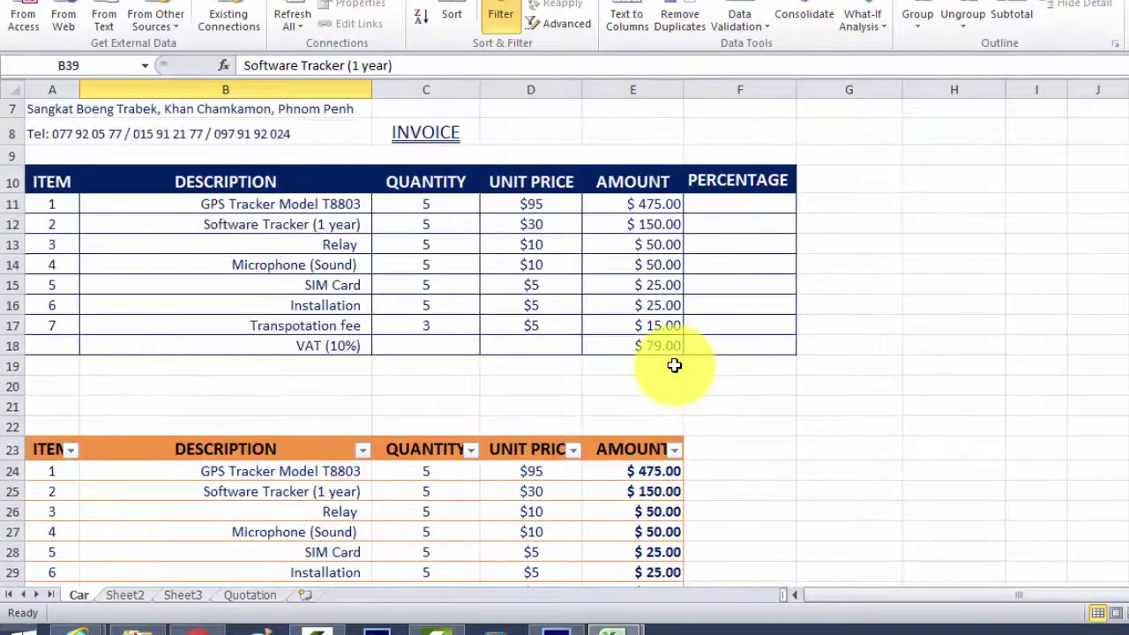
scroll(673, 365, up, 1)
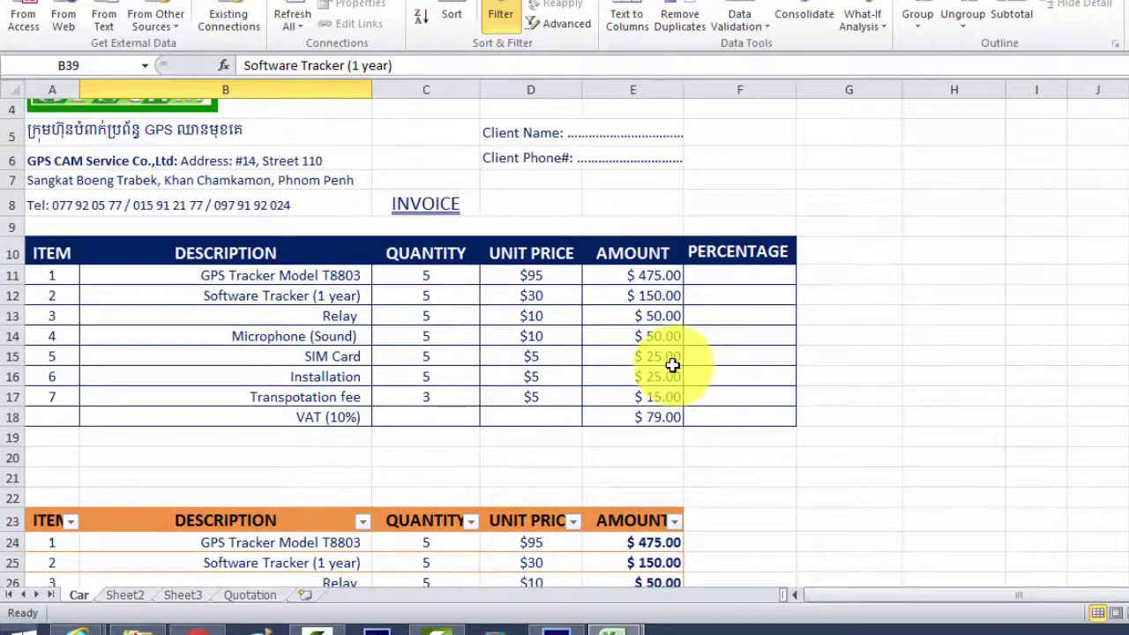
scroll(673, 364, up, 1)
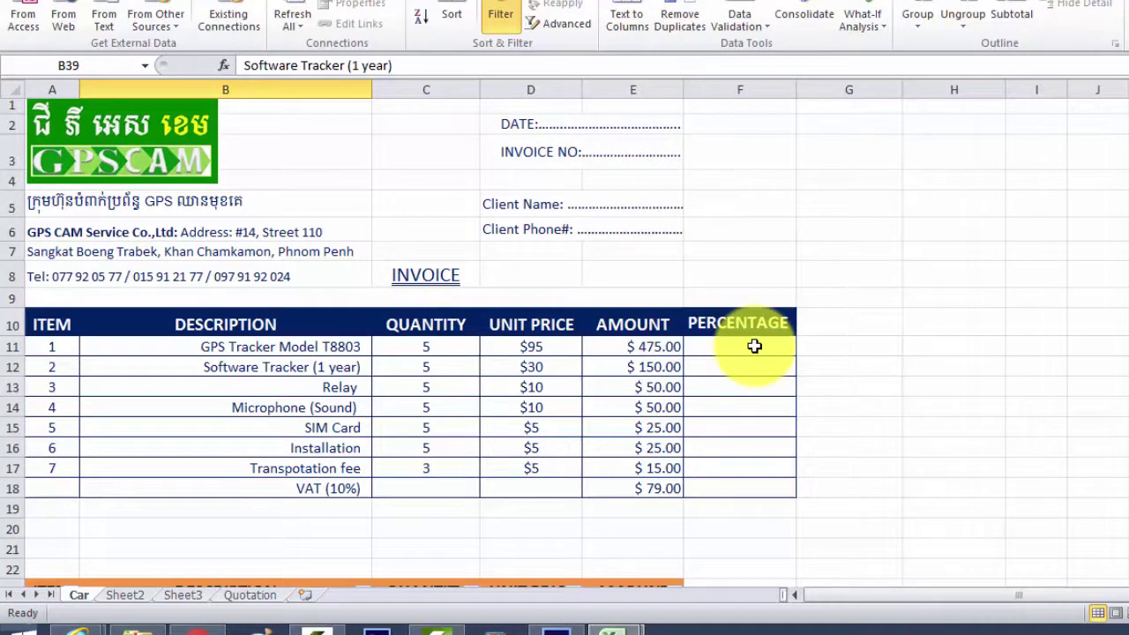
scroll(754, 346, down, 1)
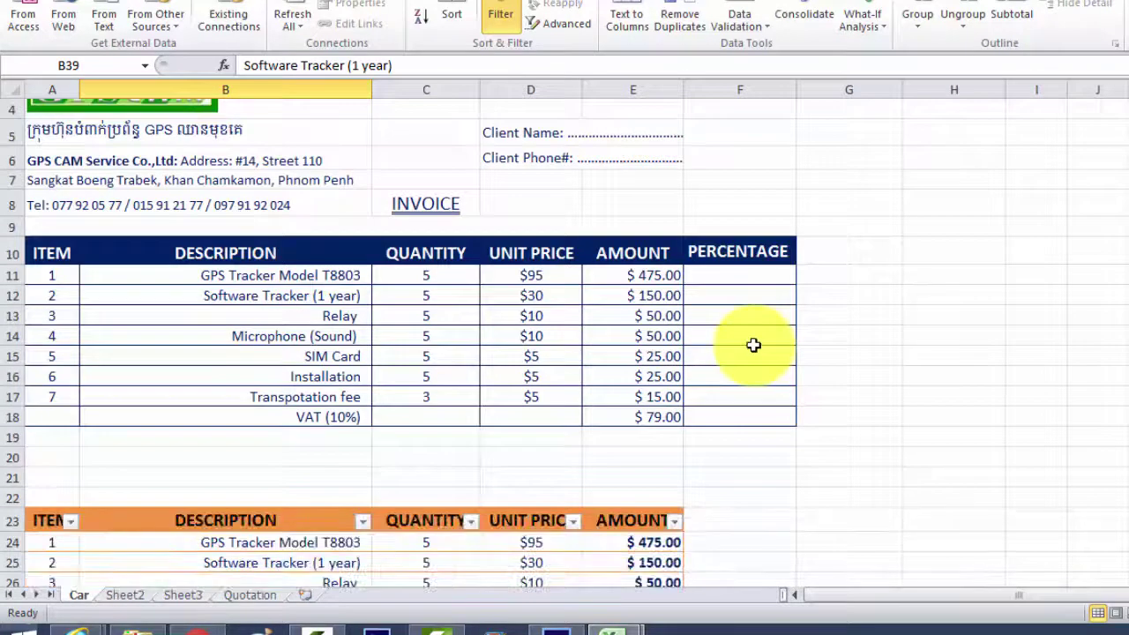
scroll(754, 345, down, 2)
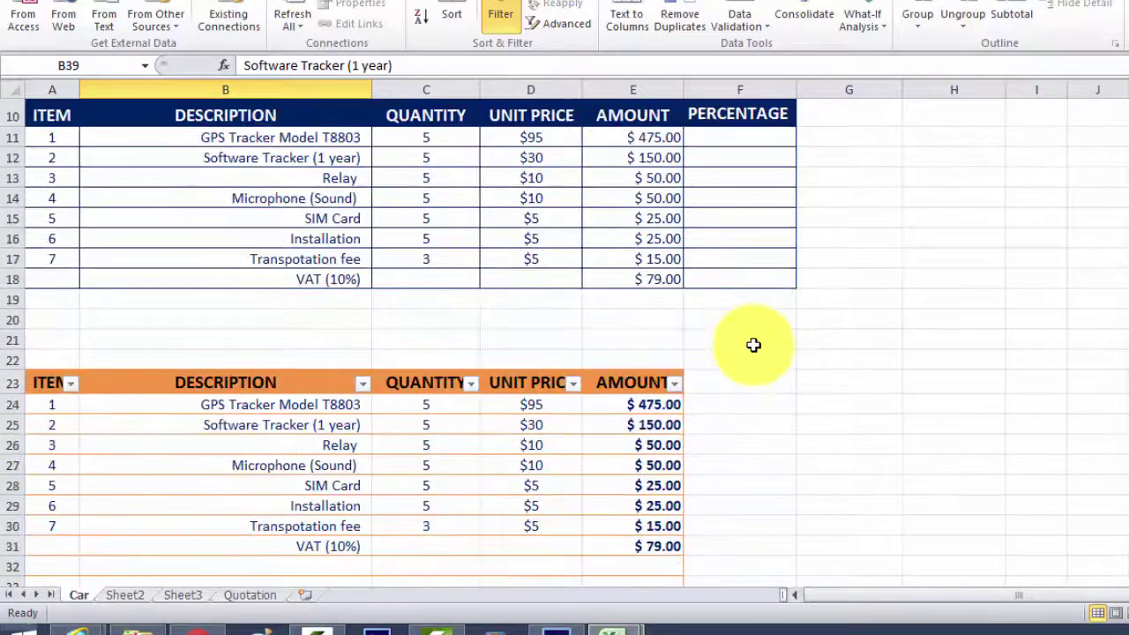
scroll(753, 345, down, 3)
scroll(754, 345, down, 1)
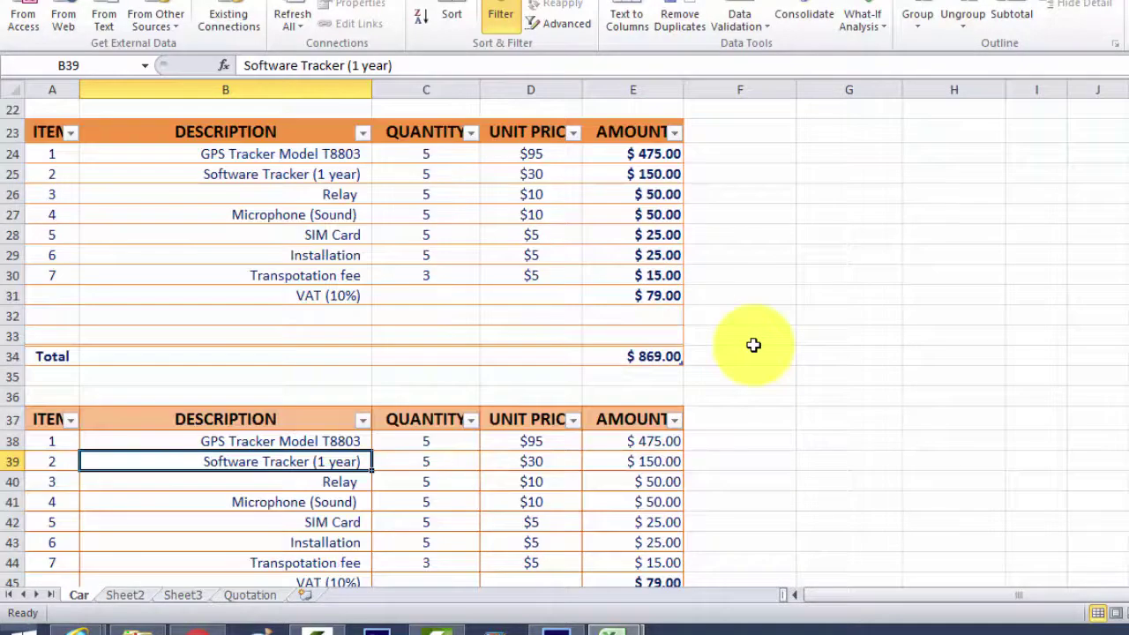